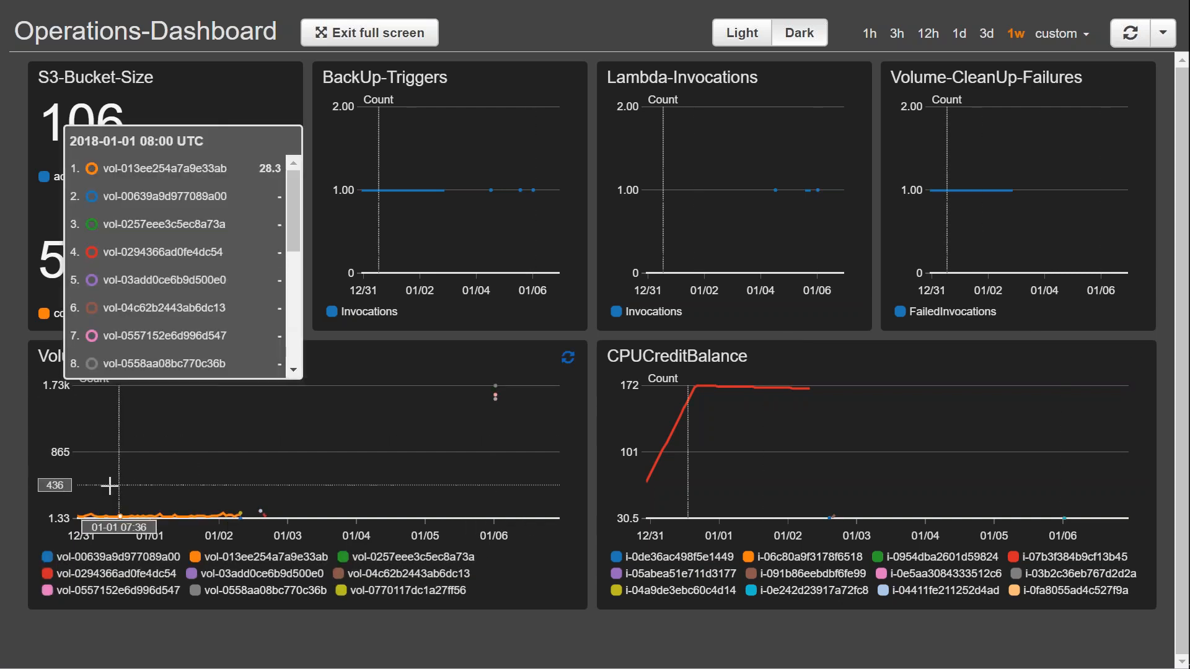
# Zoom the graphs to 12/31–01/03 and highlight the i-07b3f384b9cf13b45 CPUCreditBalance series
pyautogui.moveTo(93, 483); pyautogui.dragTo(277, 481)
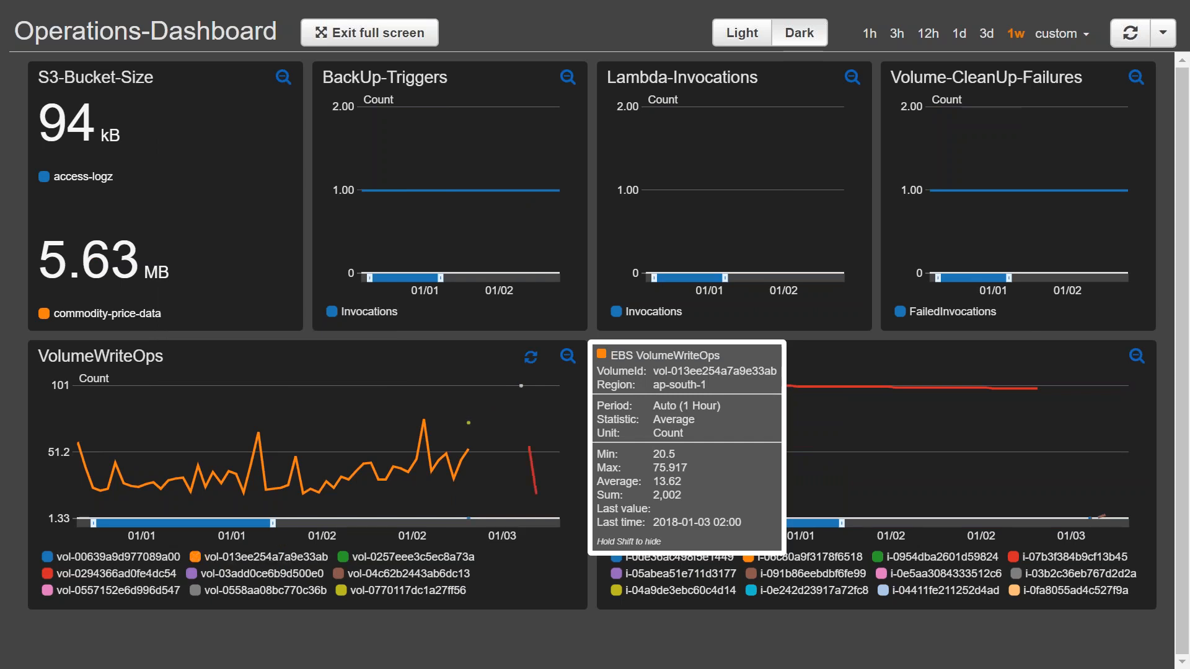
pyautogui.moveTo(769, 417)
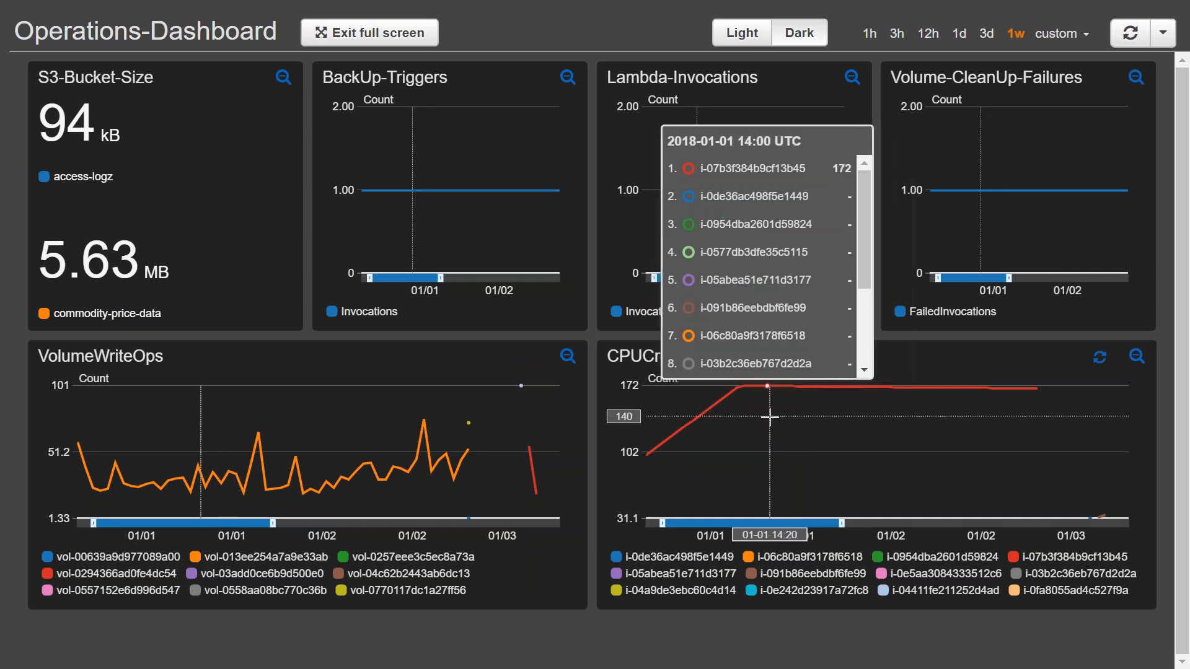
pyautogui.click(694, 424)
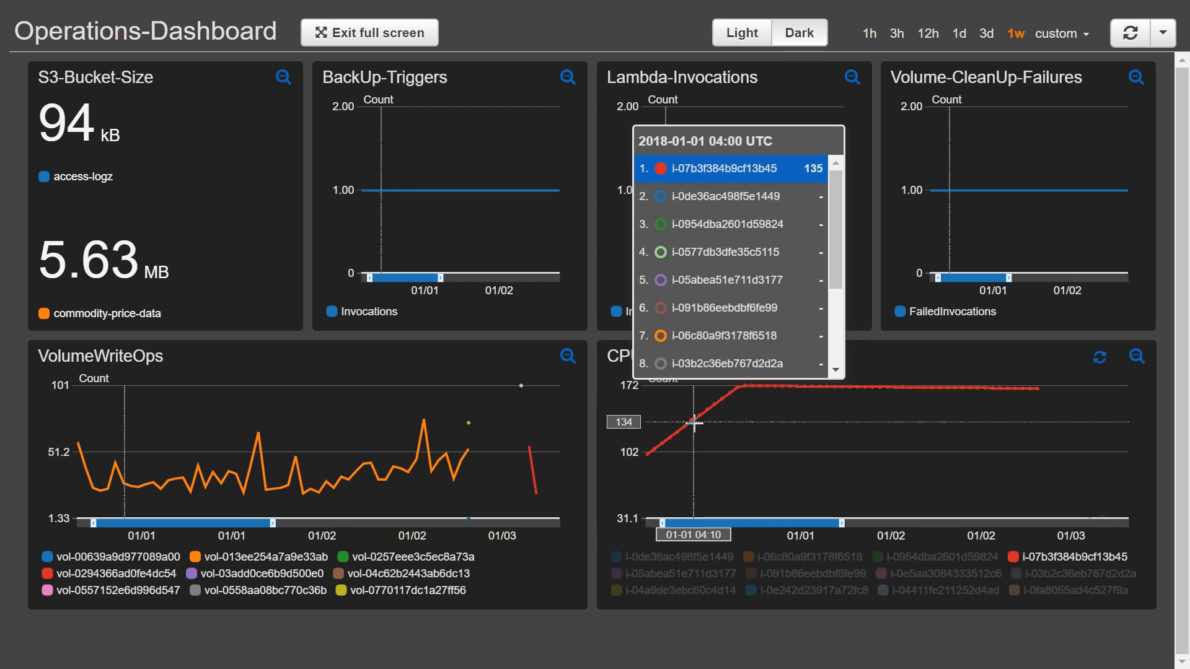
# Leave full-screen view and return to the regular Operations-Dashboard console view
pyautogui.press('Escape')
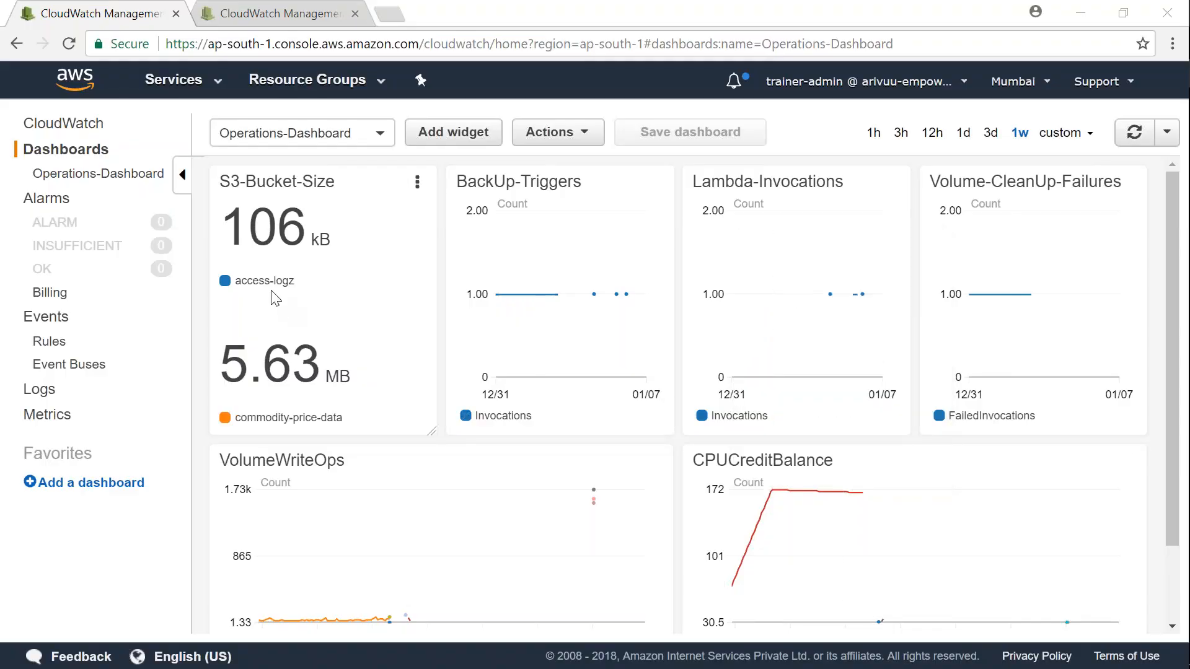
pyautogui.click(556, 132)
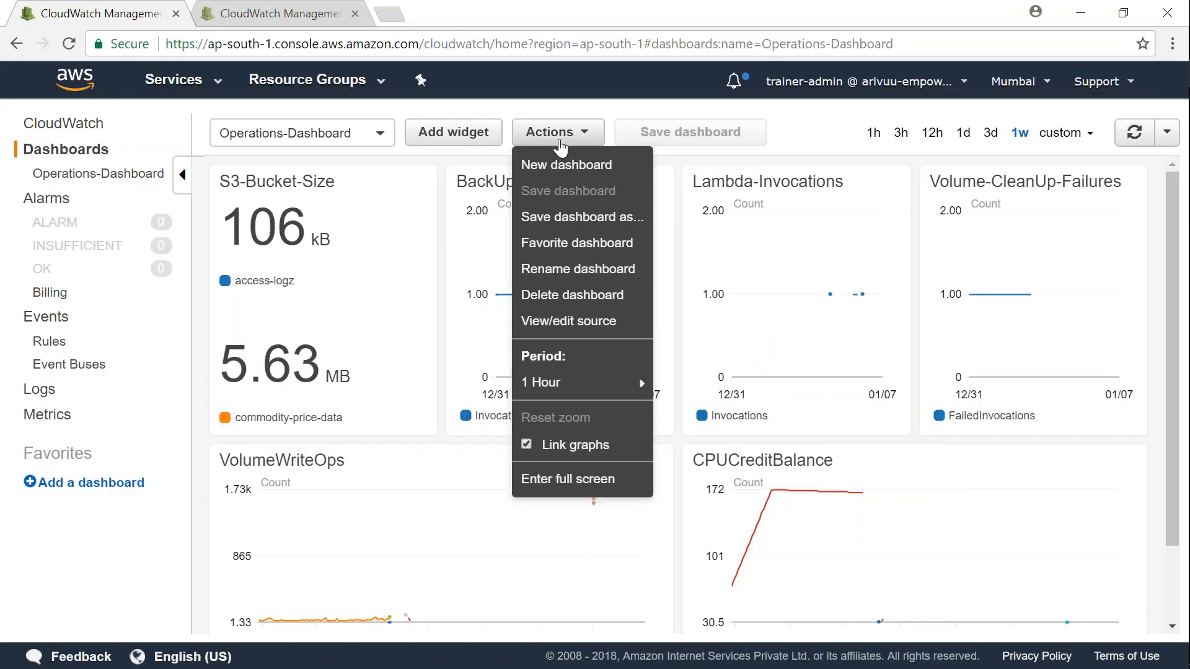
pyautogui.moveTo(541, 383)
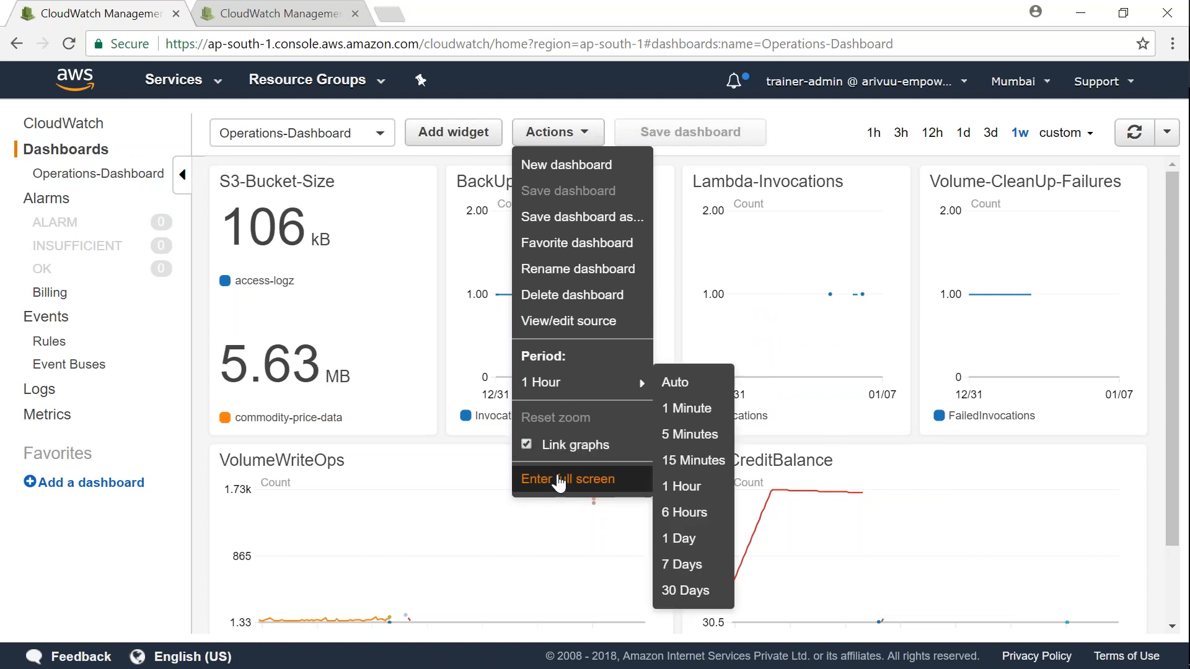
pyautogui.click(444, 158)
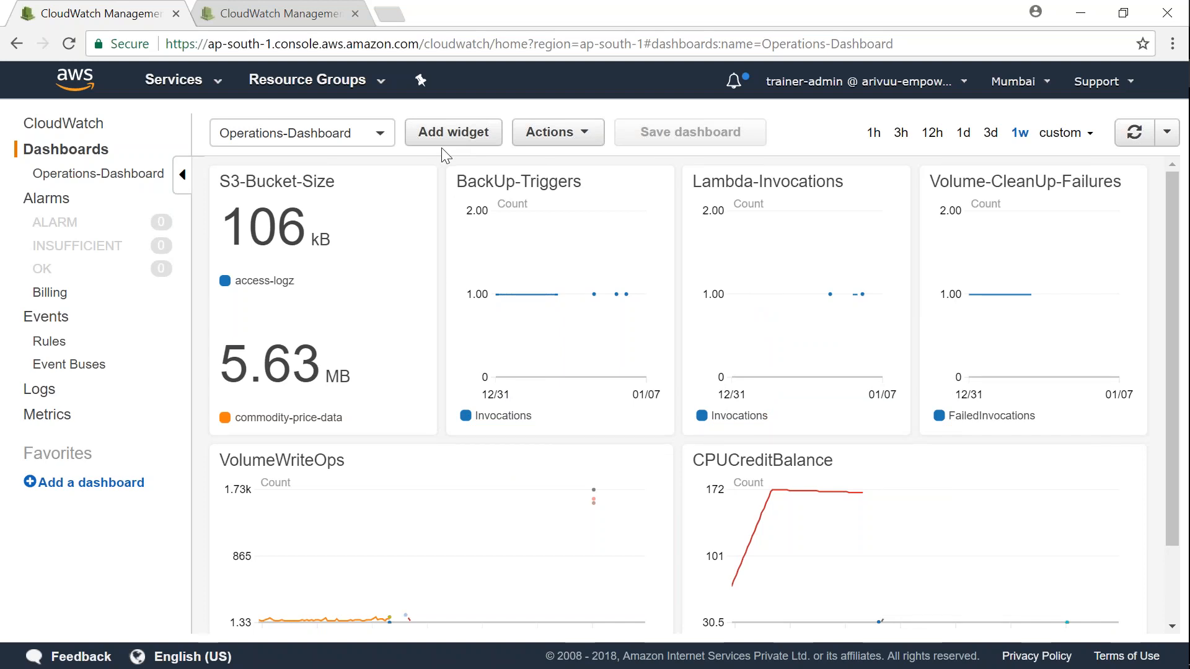
# Create a new dashboard named Custom-Dash-Demo from the Actions menu
pyautogui.click(558, 132)
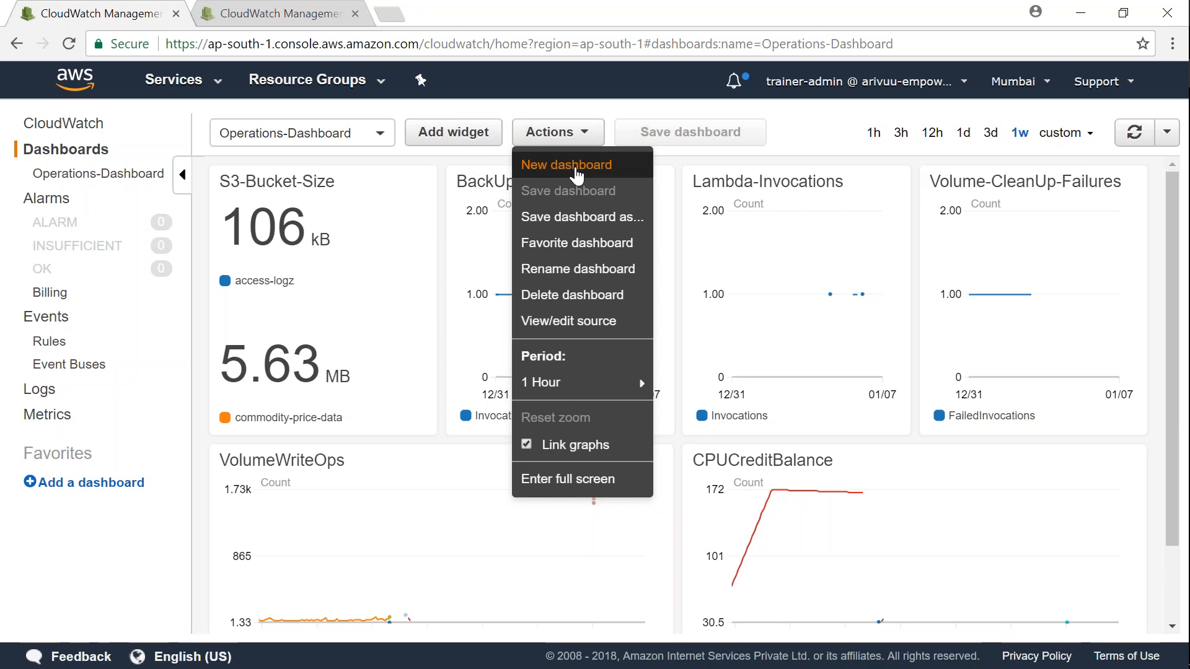
pyautogui.click(568, 165)
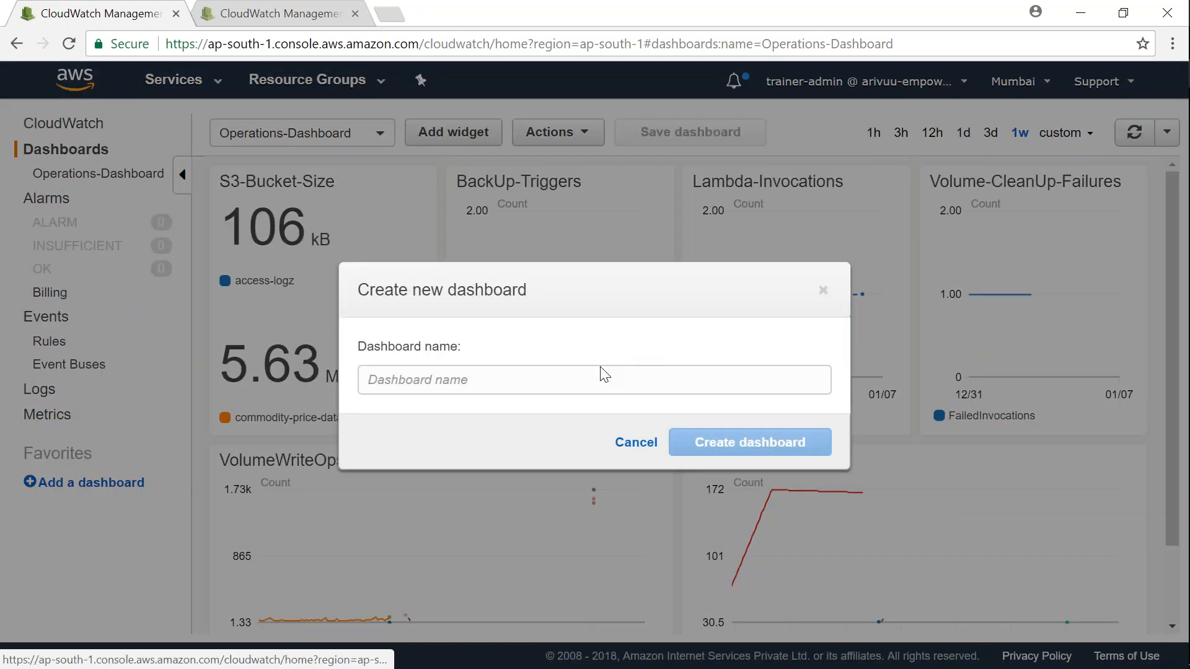
pyautogui.click(607, 379)
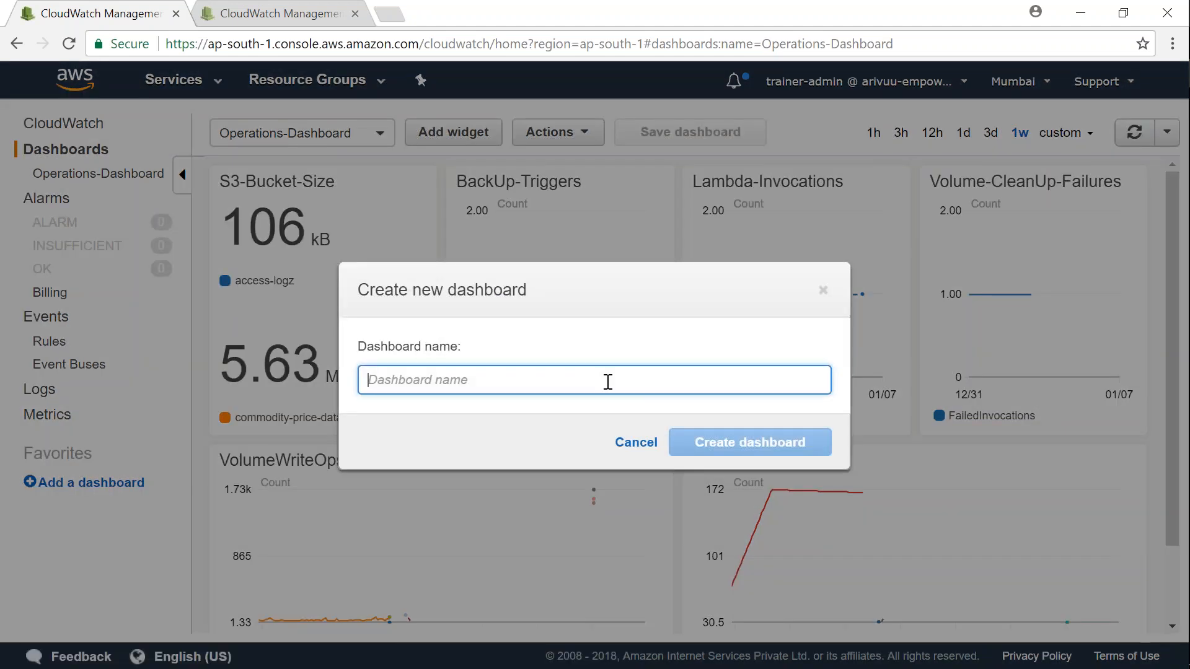
pyautogui.write('Custom-Dash-')
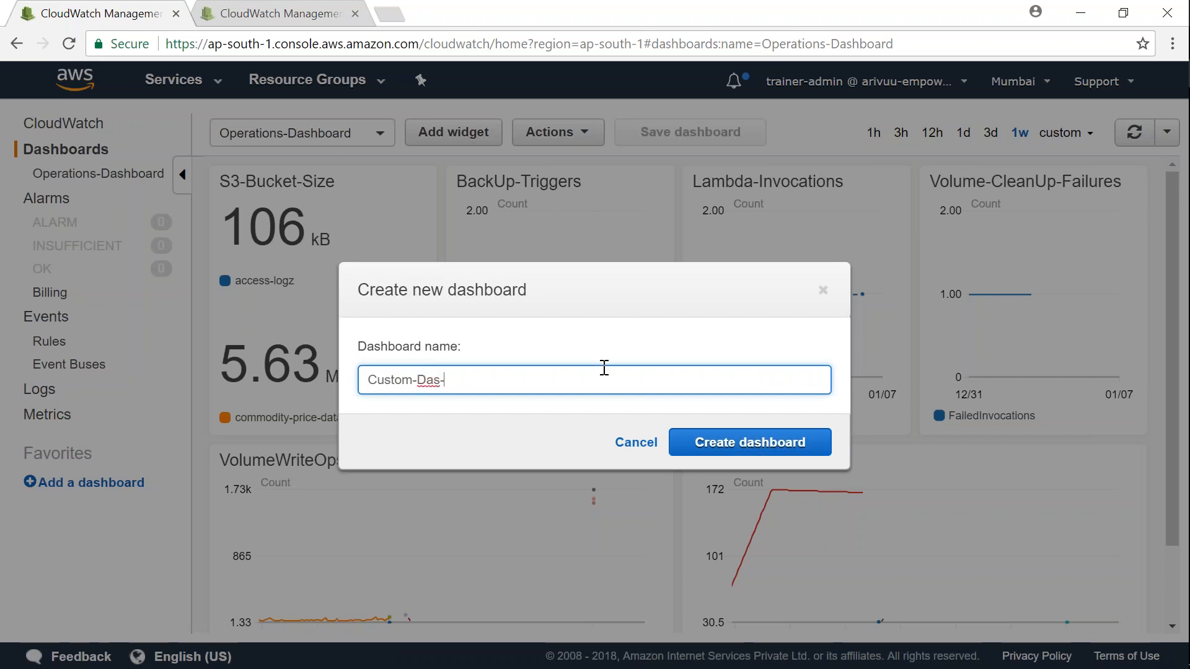
pyautogui.write('Dem')
pyautogui.write('o')
pyautogui.click(740, 442)
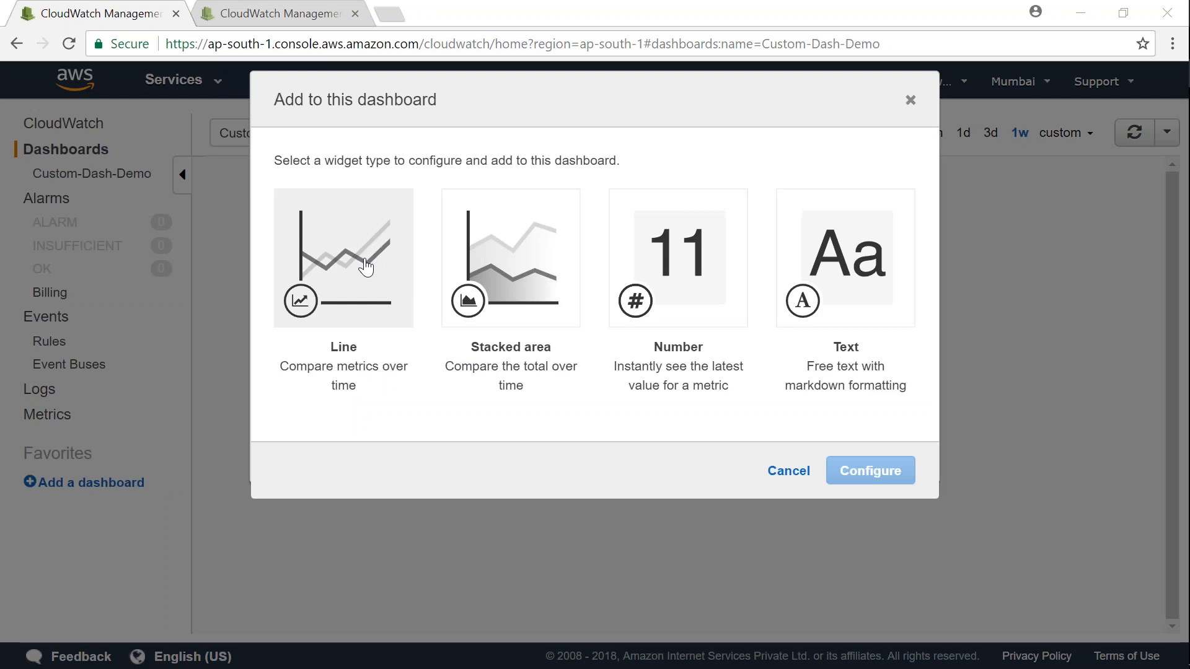
# Start a line graph widget and browse into the S3 metrics
pyautogui.click(368, 271)
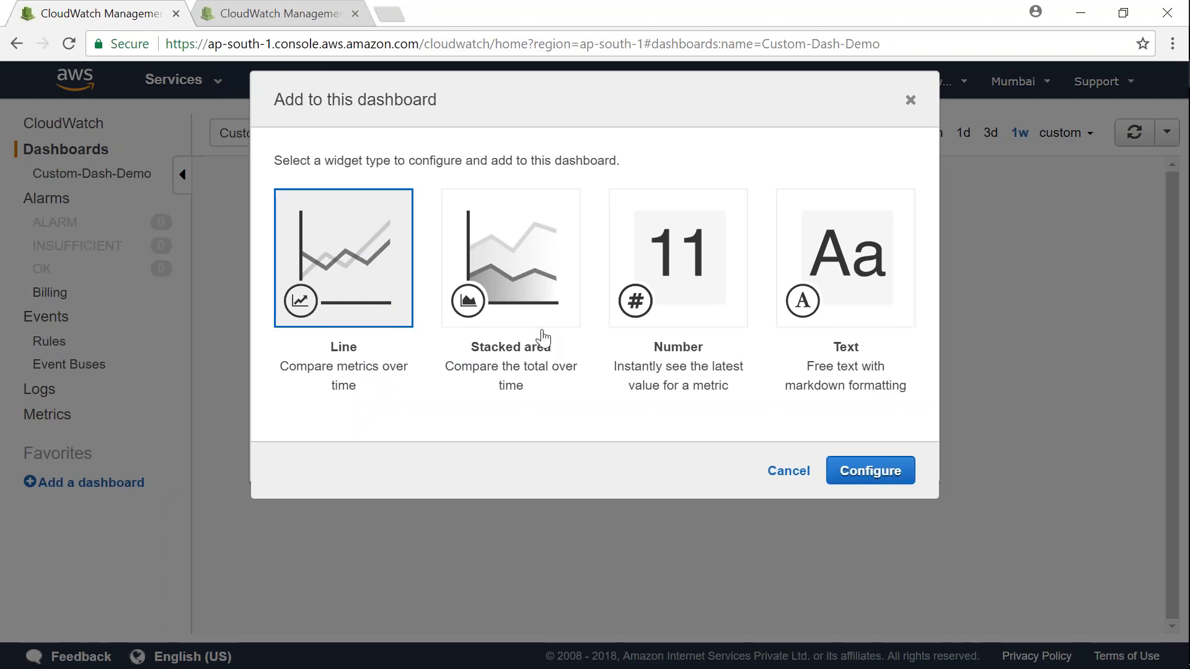
pyautogui.click(840, 475)
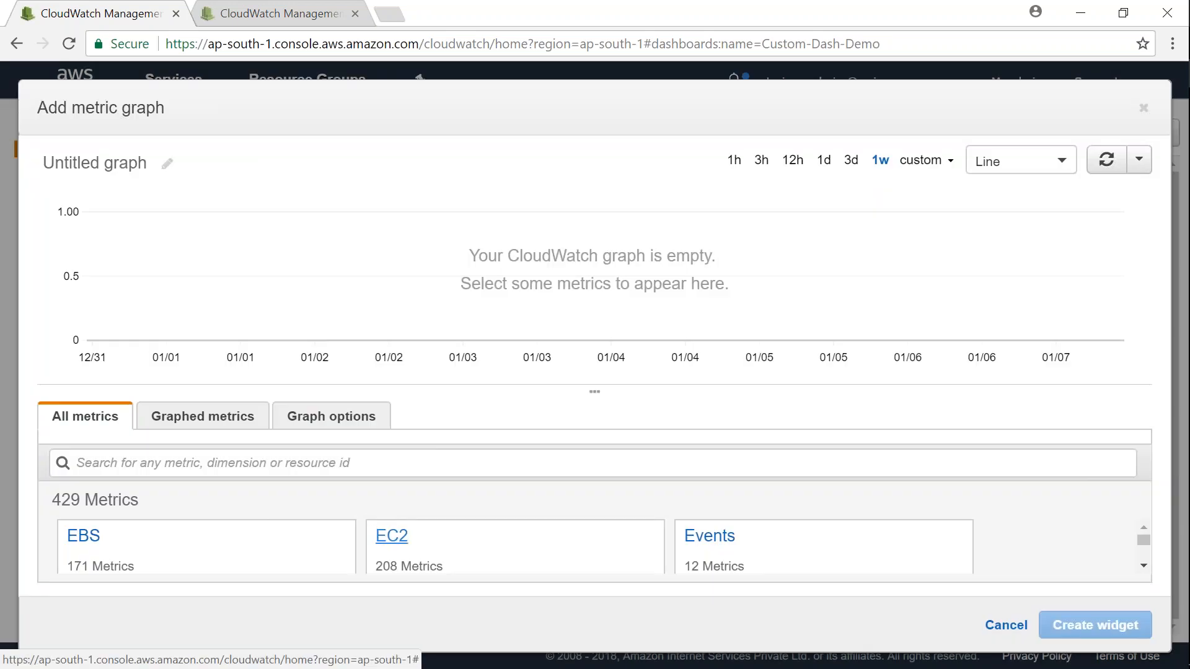
pyautogui.scroll(-2, 688, 549)
pyautogui.scroll(1, 697, 558)
pyautogui.scroll(-1, 701, 563)
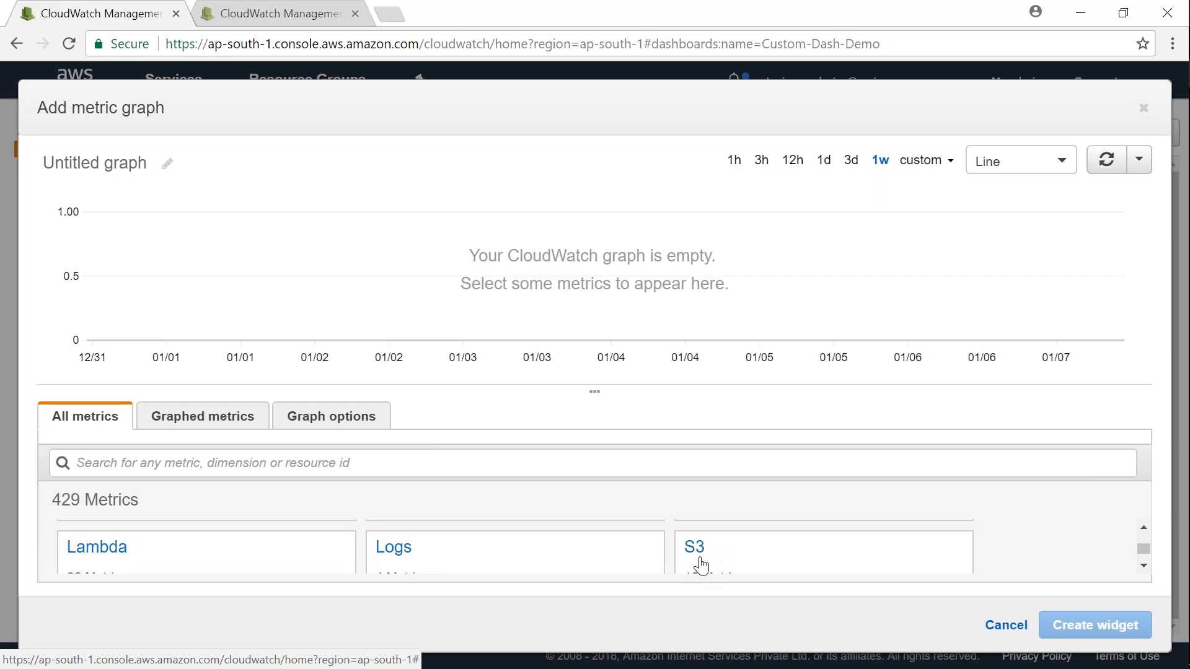
pyautogui.click(696, 538)
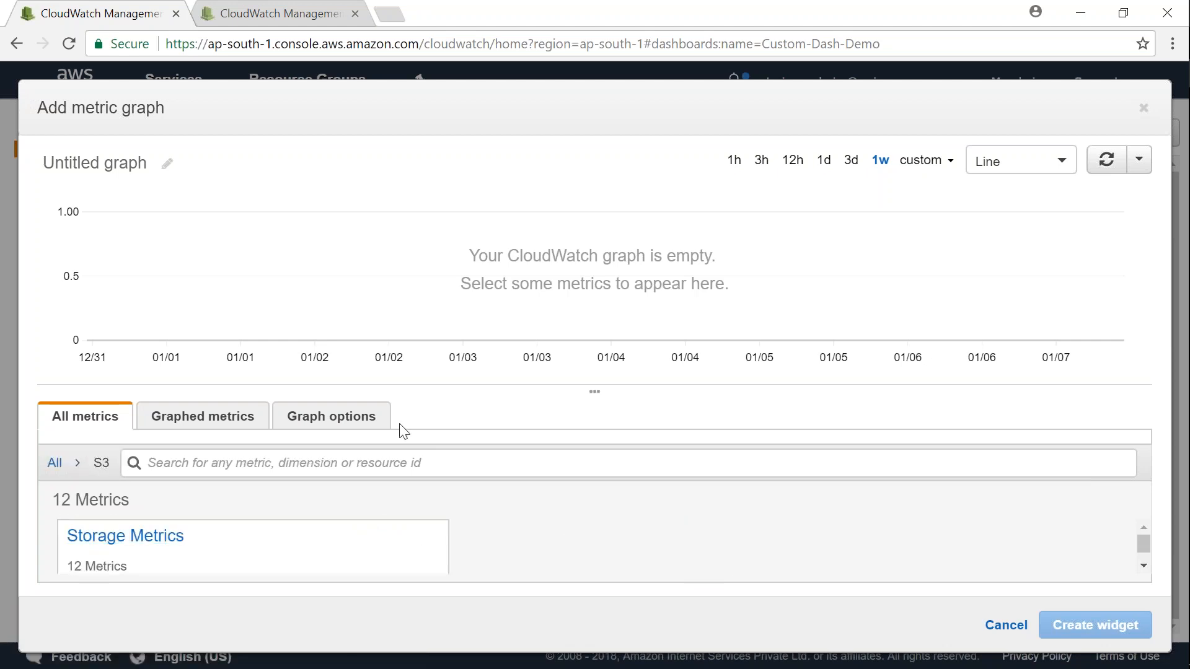
# Filter the per-bucket S3 storage metrics down to the BucketSizeBytes rows
pyautogui.moveTo(440, 393); pyautogui.dragTo(439, 269)
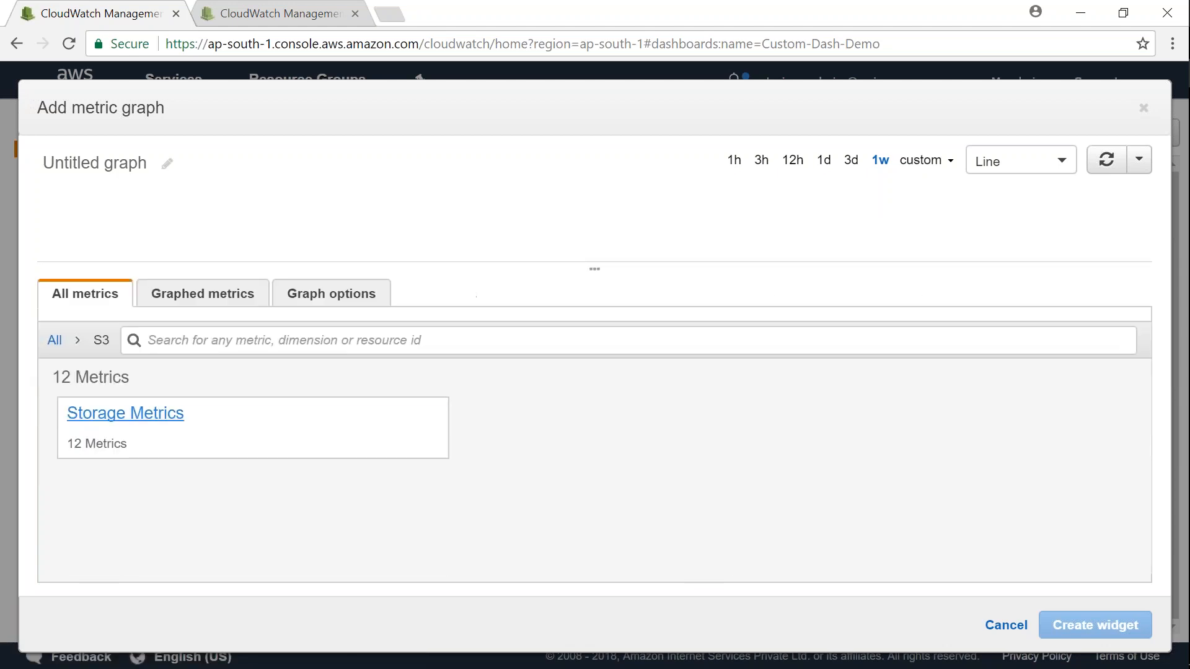
pyautogui.click(126, 413)
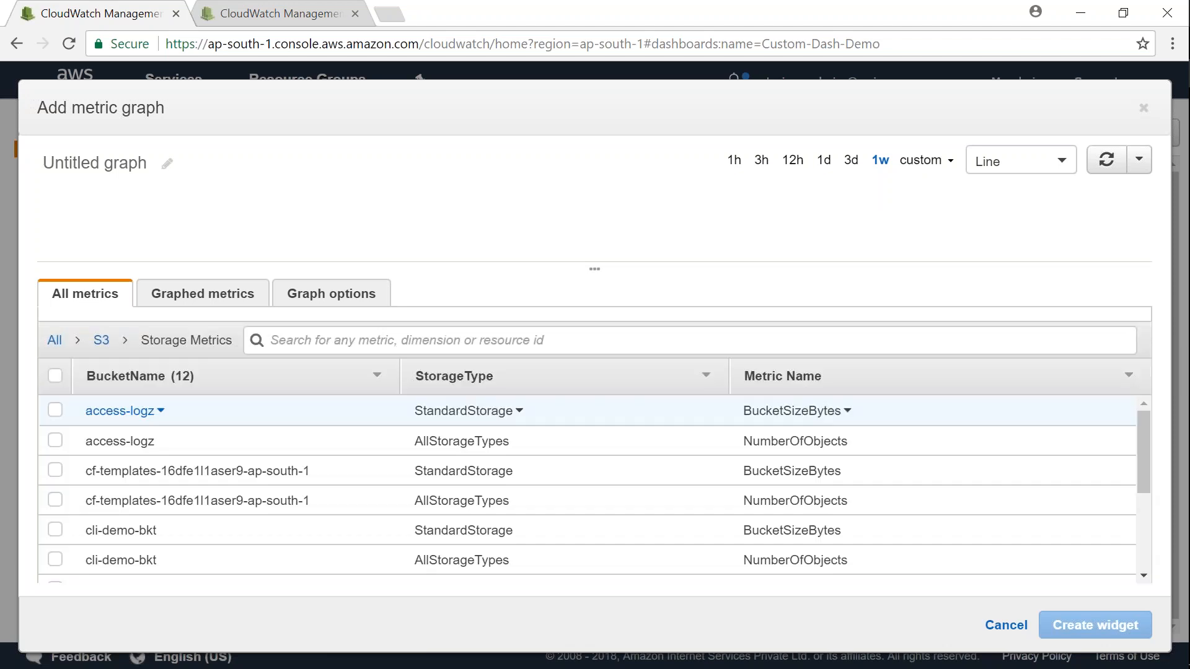
pyautogui.click(393, 339)
pyautogui.write('Bucket')
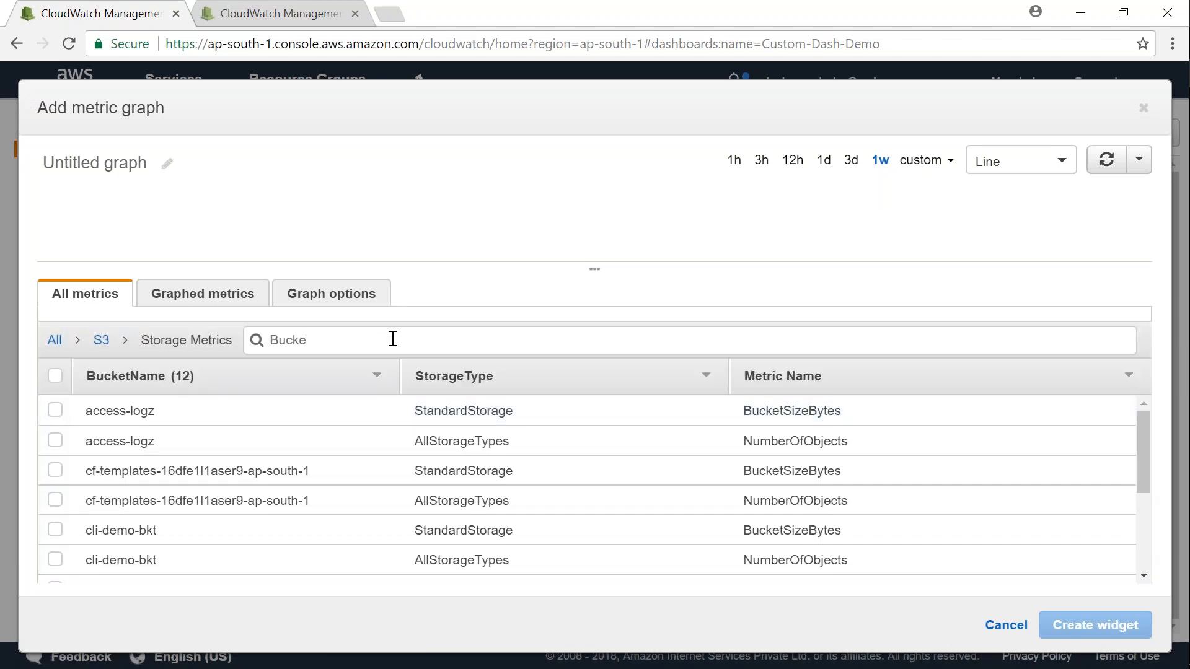
pyautogui.write('Size')
pyautogui.press('Return')
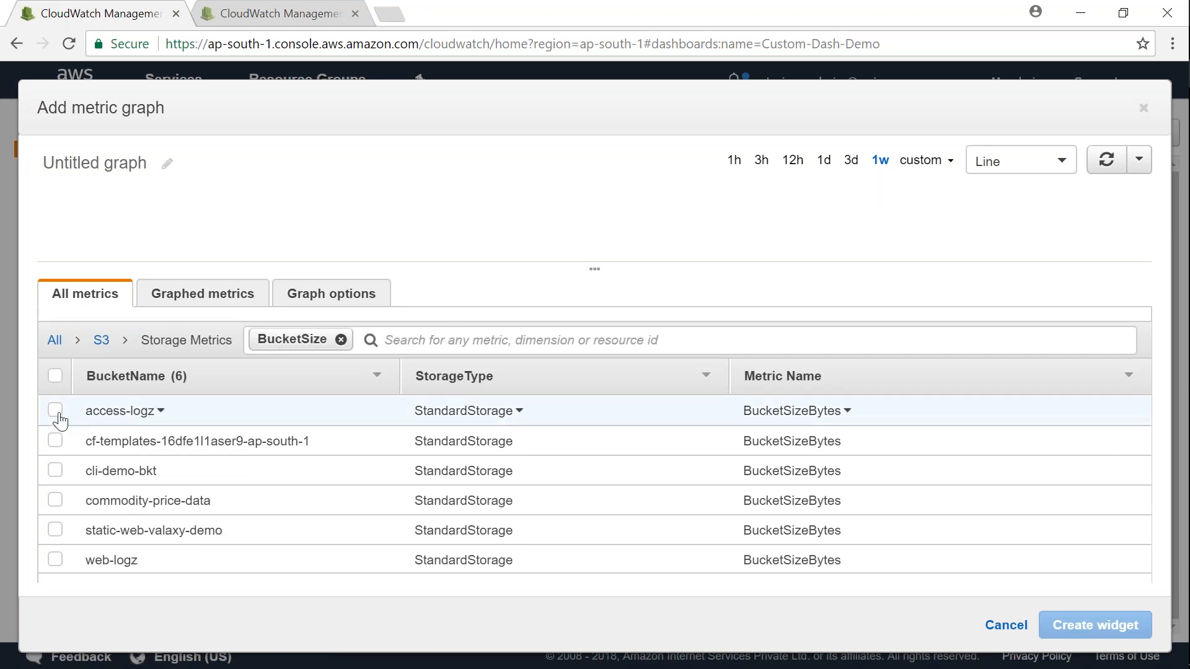
# Show access-logz and static-web-valaxy-demo bucket sizes as a single-number widget
pyautogui.click(54, 411)
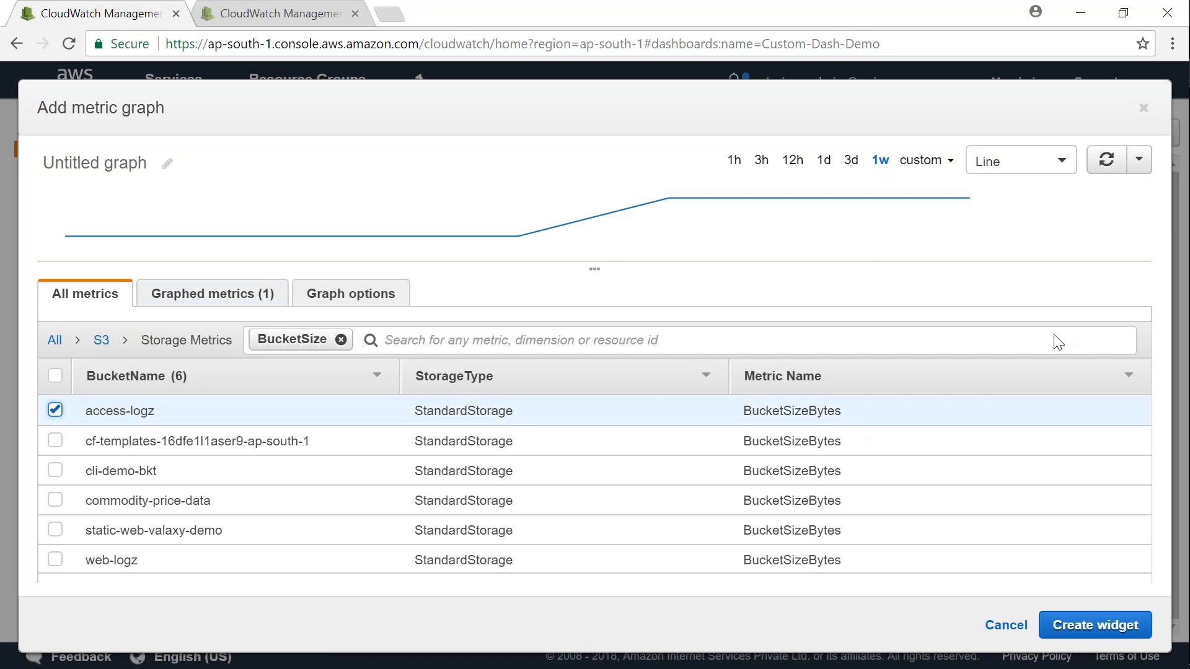
pyautogui.click(1021, 160)
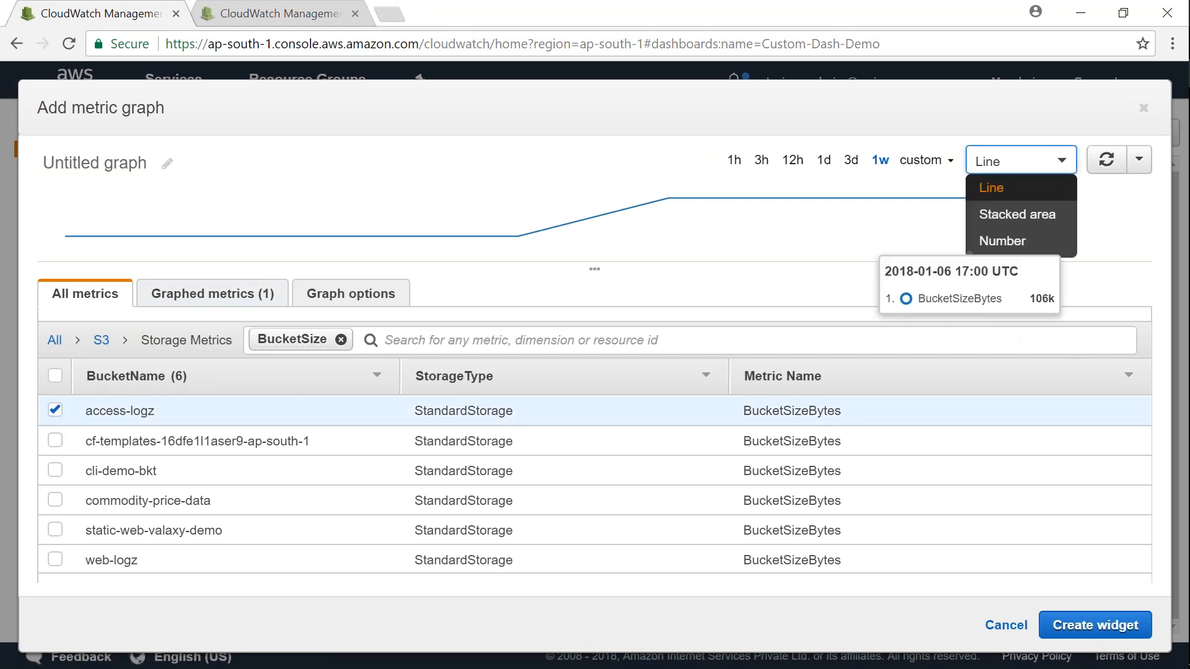
pyautogui.click(1005, 241)
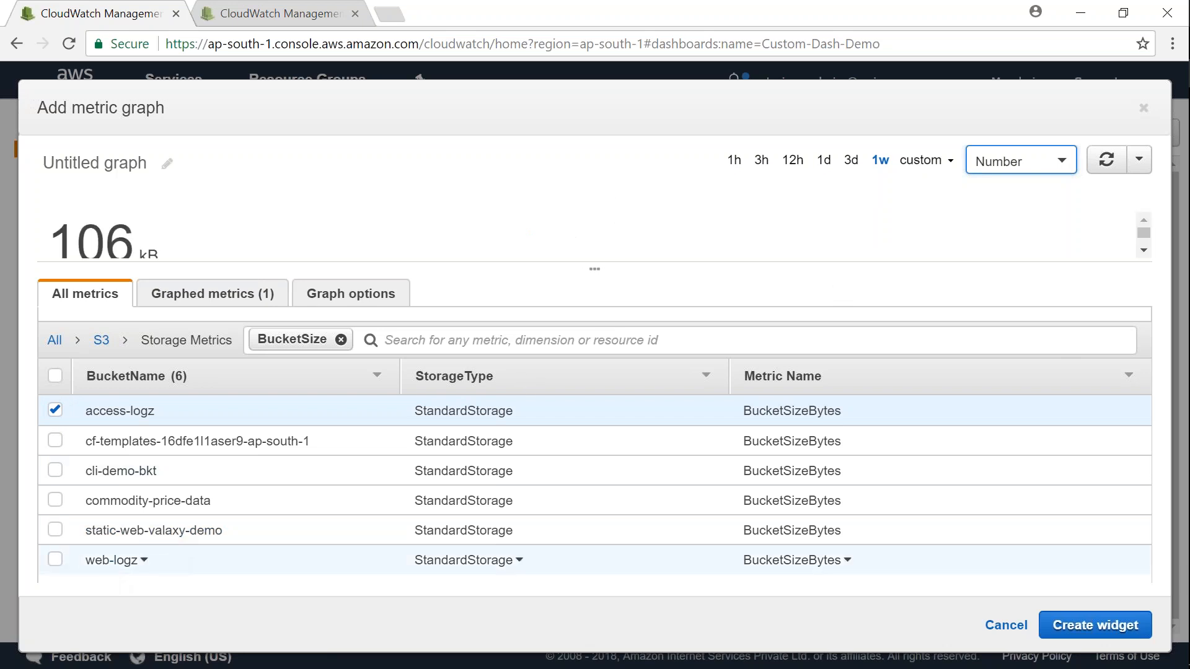
pyautogui.click(55, 532)
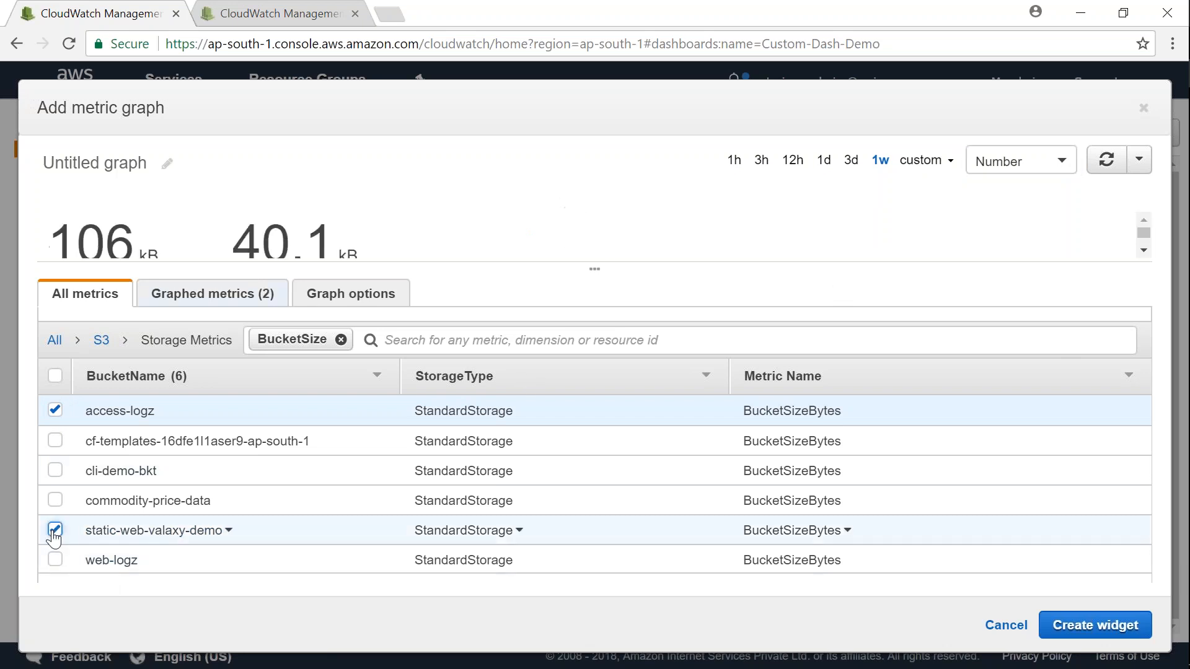
# Abandon the graph title edit and add the BucketSizeBytes number widget to the dashboard
pyautogui.click(166, 163)
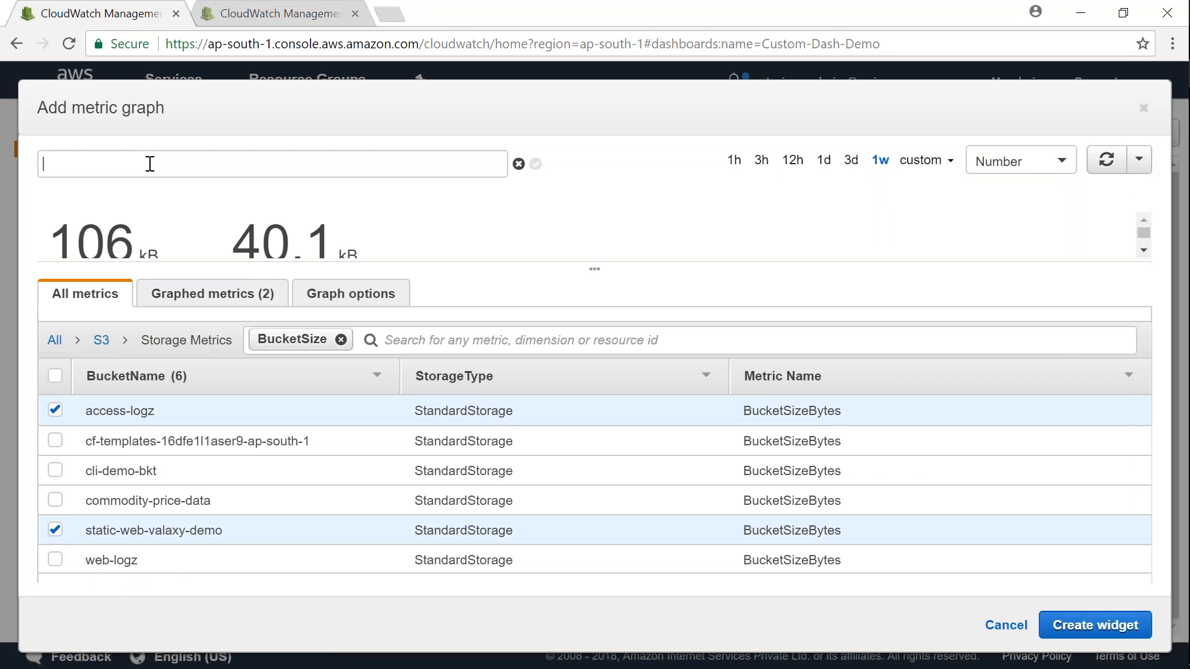
pyautogui.write('S')
pyautogui.write('e')
pyautogui.press('BackSpace')
pyautogui.write('3-Object')
pyautogui.write('-Sizes')
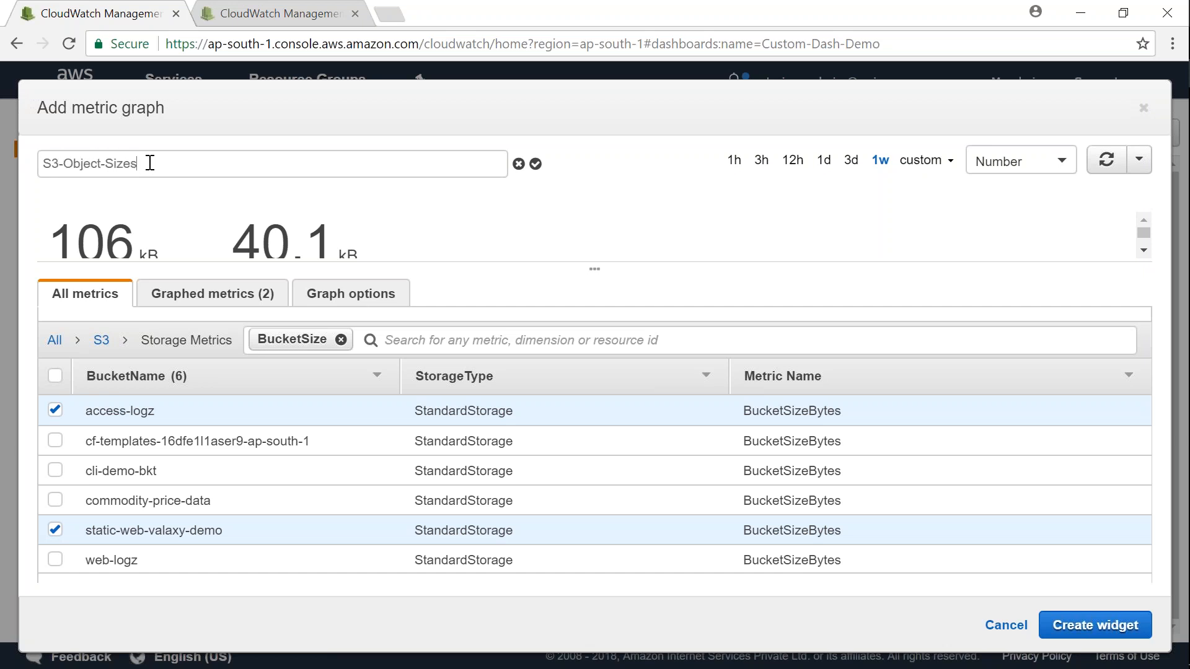
pyautogui.click(851, 317)
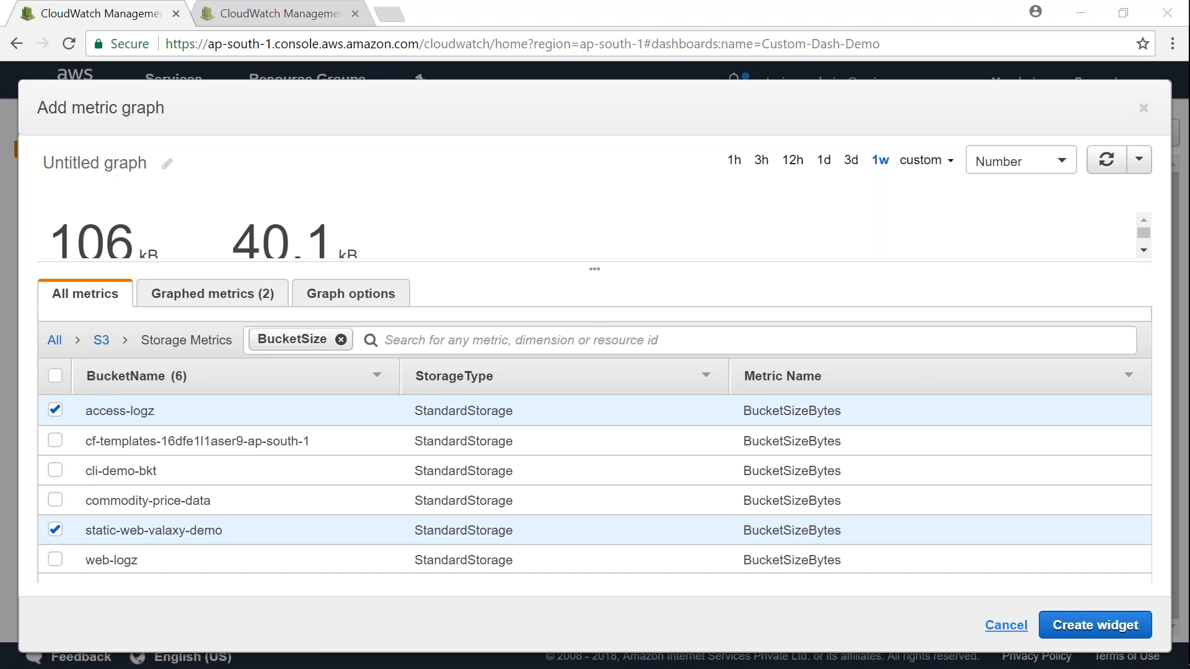
pyautogui.click(1096, 625)
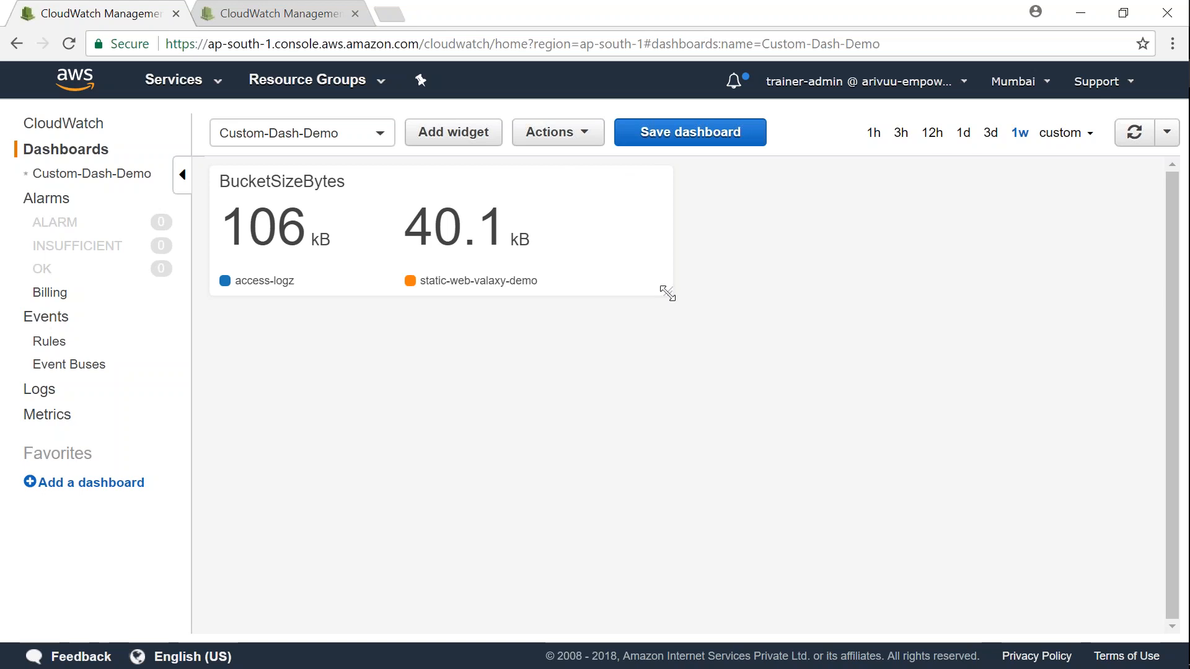
# Resize the BucketSizeBytes widget narrower and taller, then start adding another widget
pyautogui.moveTo(667, 292); pyautogui.dragTo(384, 383)
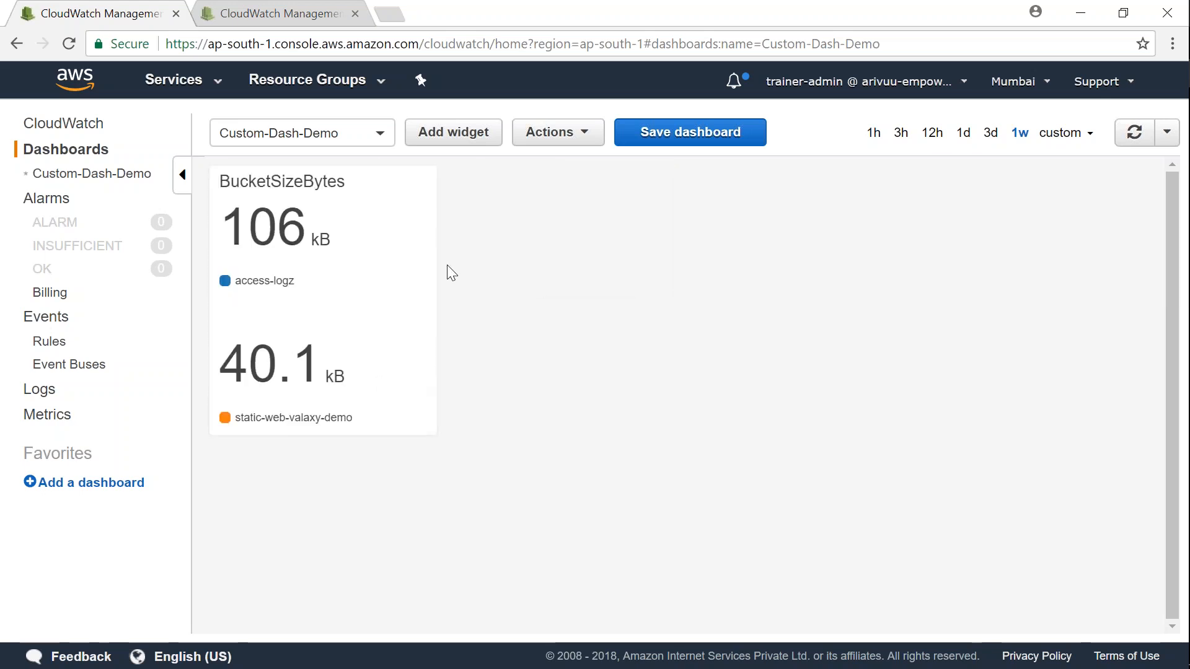
pyautogui.click(417, 182)
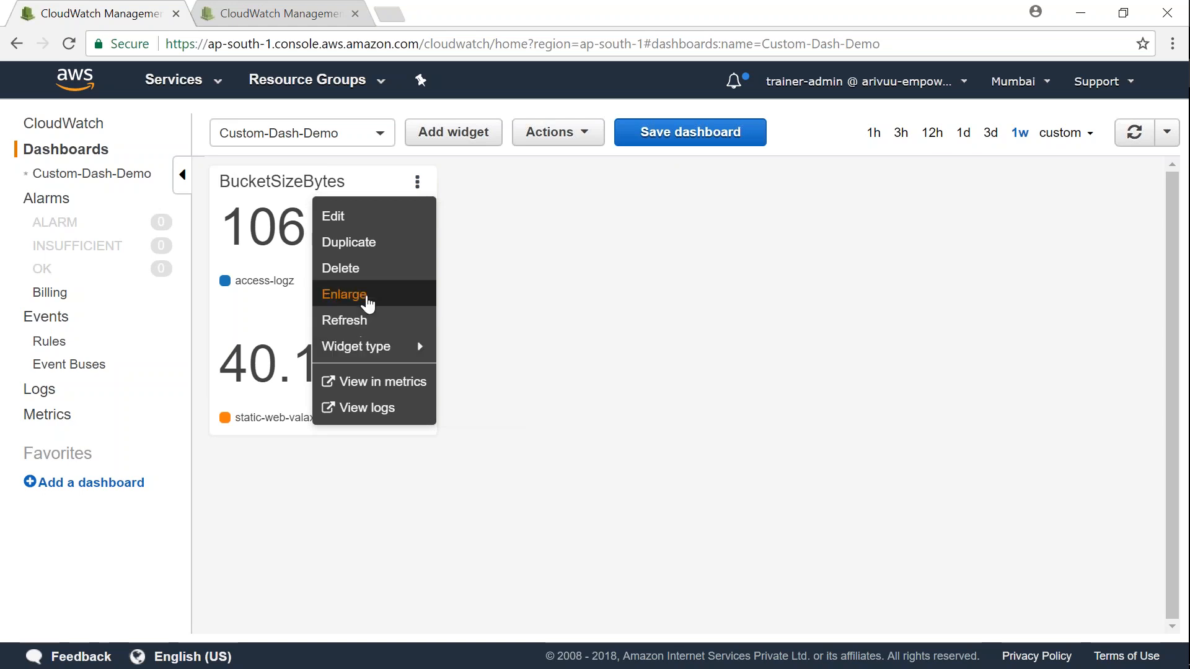
pyautogui.click(544, 256)
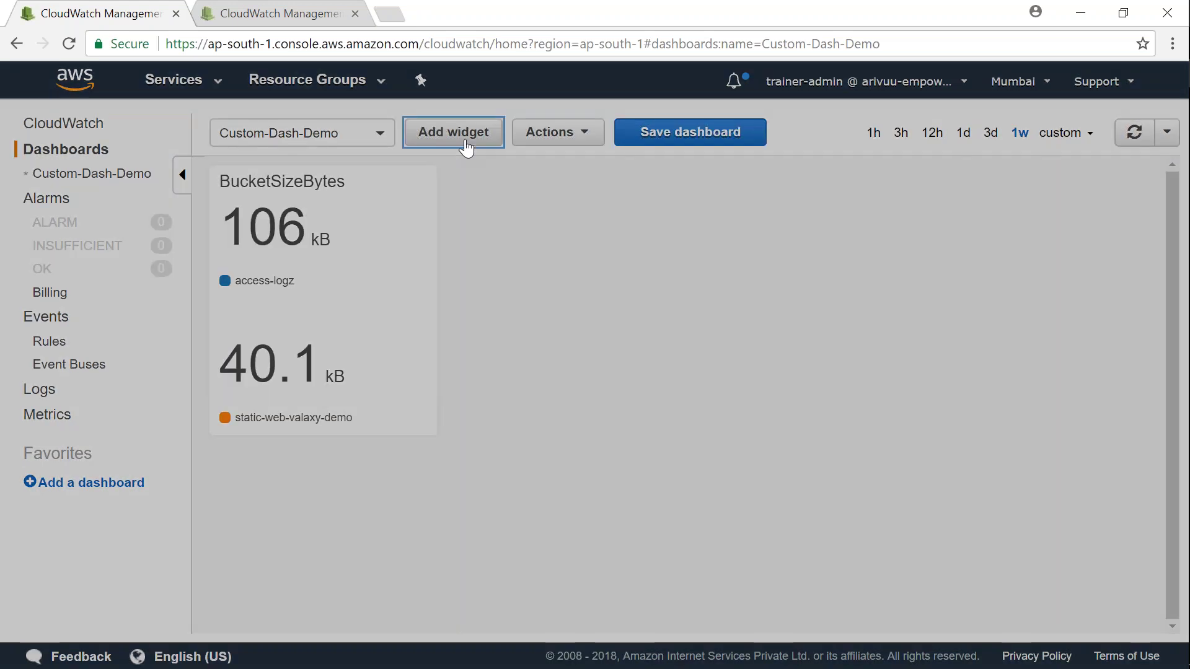
pyautogui.click(453, 131)
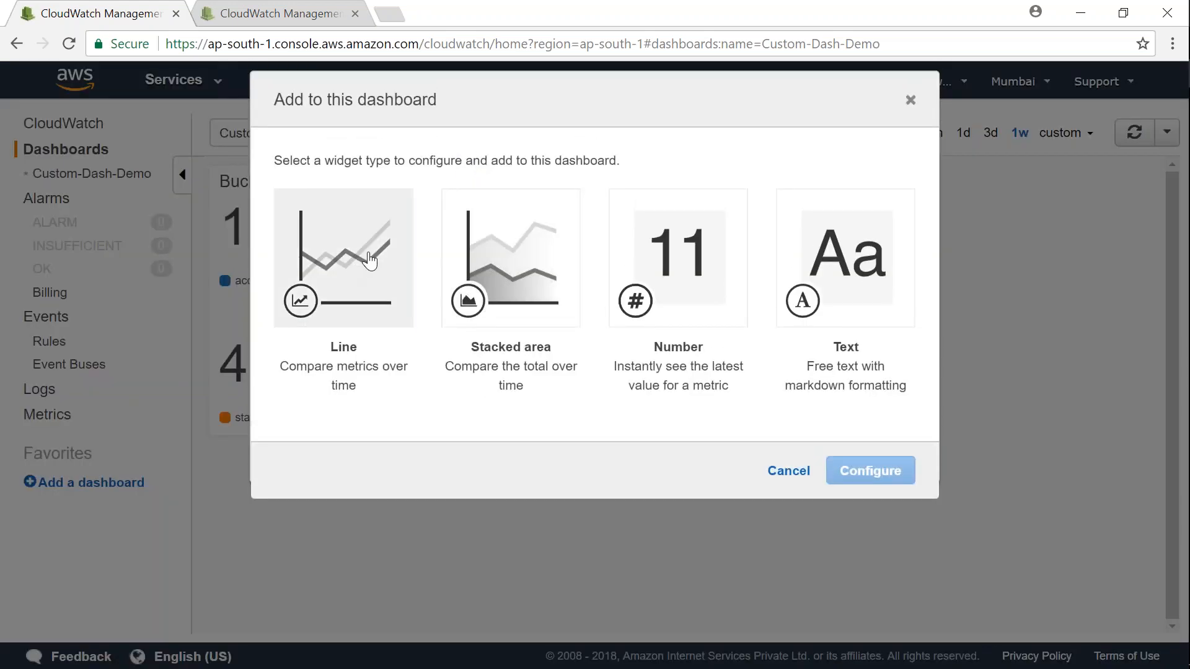
# Configure a line graph of the Lambda Invocations metric across all functions
pyautogui.click(371, 259)
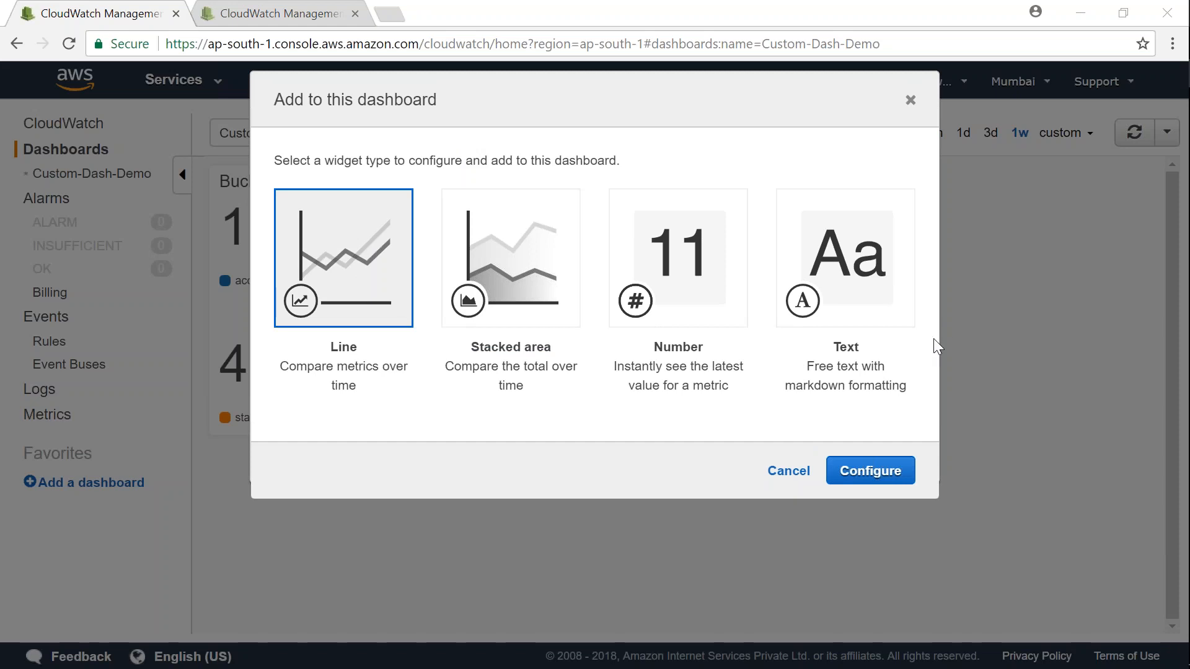
pyautogui.click(871, 470)
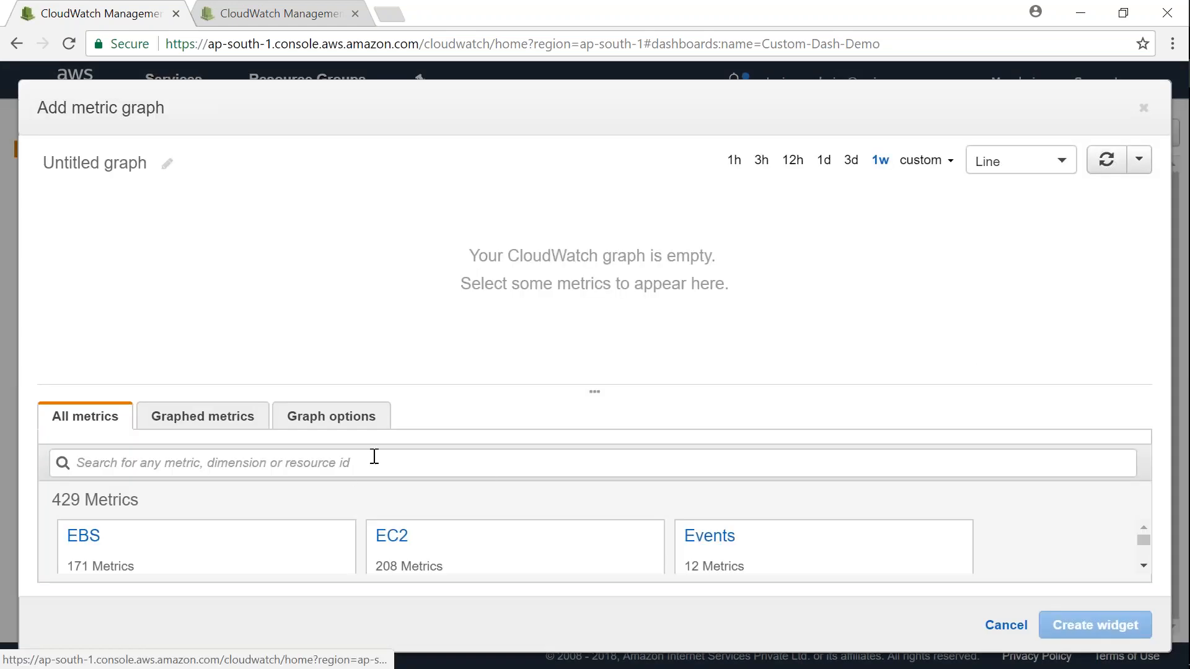
pyautogui.moveTo(420, 388); pyautogui.dragTo(420, 245)
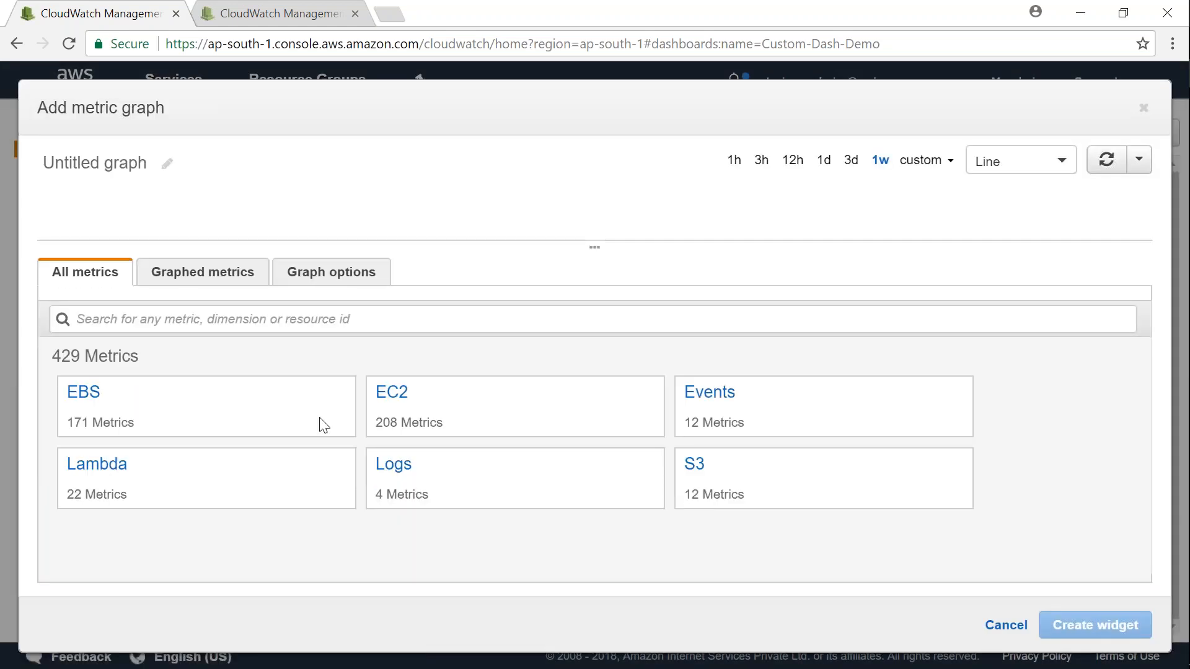
pyautogui.click(113, 464)
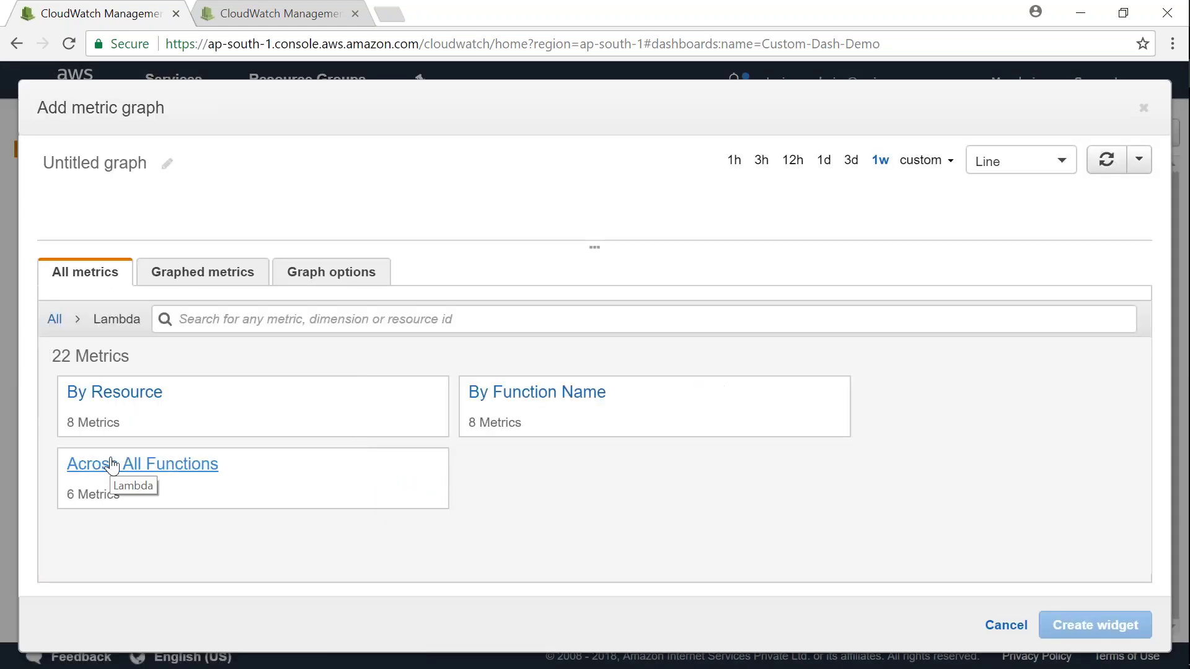
pyautogui.click(151, 467)
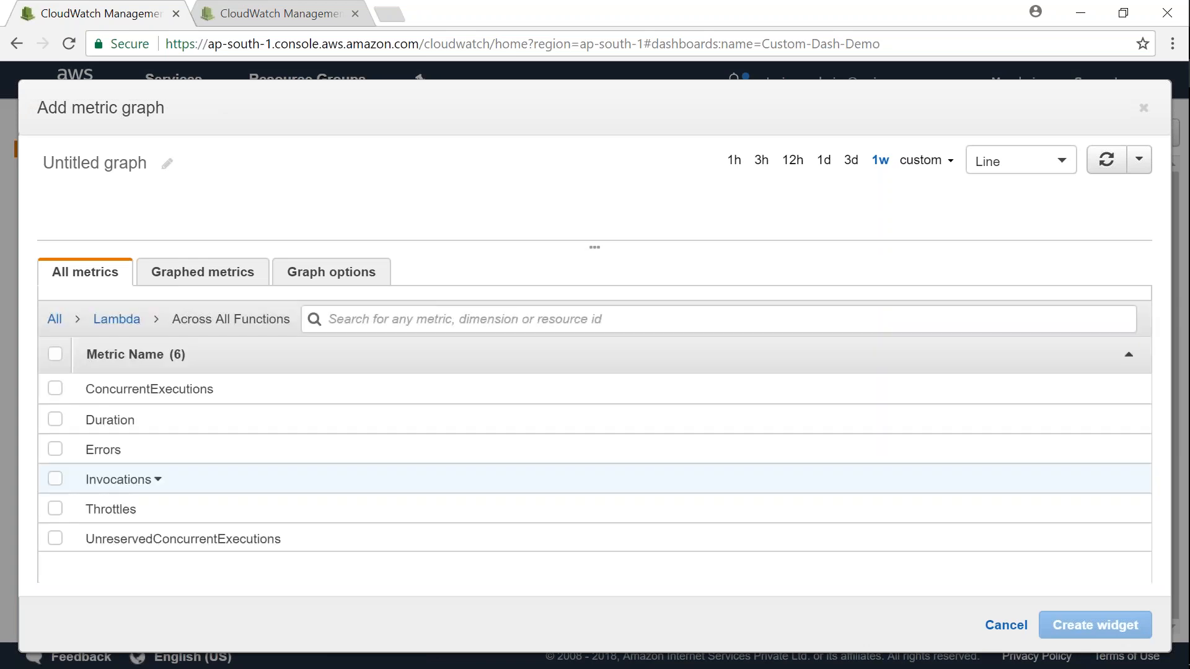
pyautogui.click(55, 480)
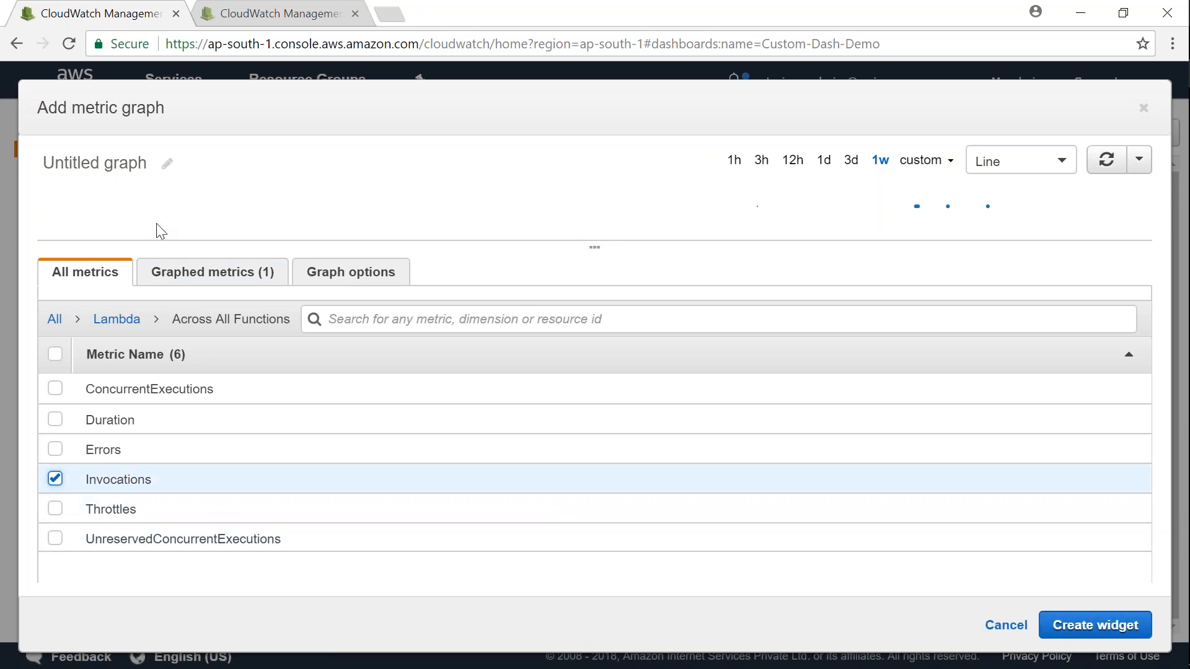
# Rename the graph and add the Invocations widget to the dashboard
pyautogui.click(95, 163)
pyautogui.write('L')
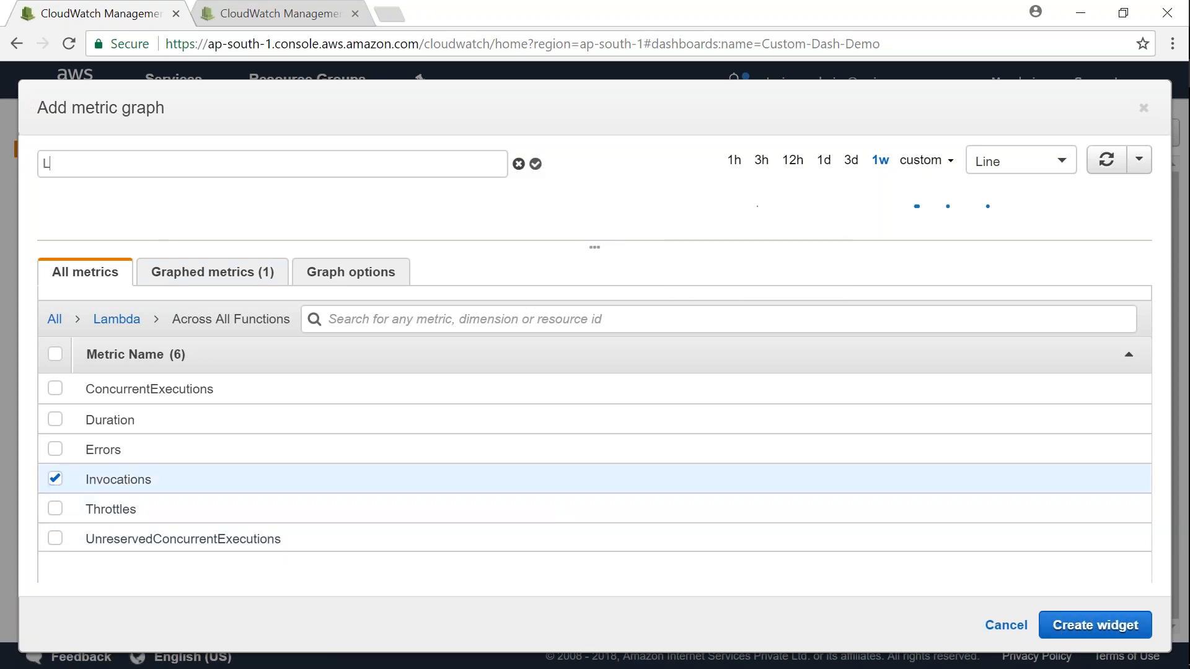
pyautogui.write('ambda-')
pyautogui.write('Invo')
pyautogui.write('cations')
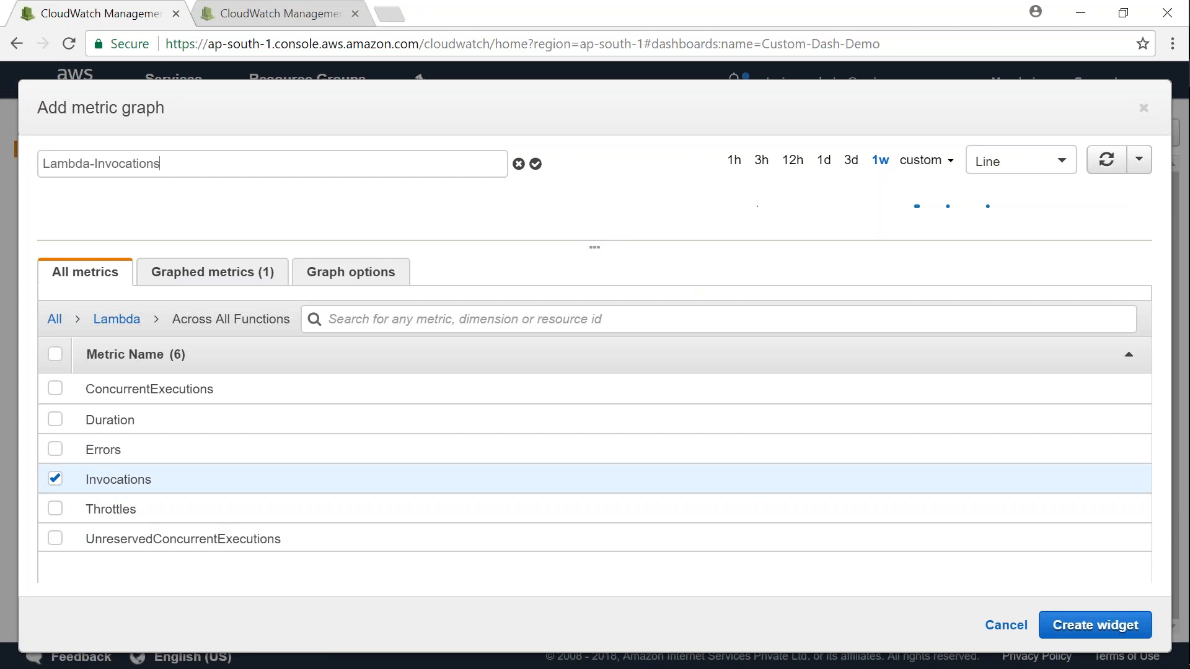
pyautogui.click(1095, 625)
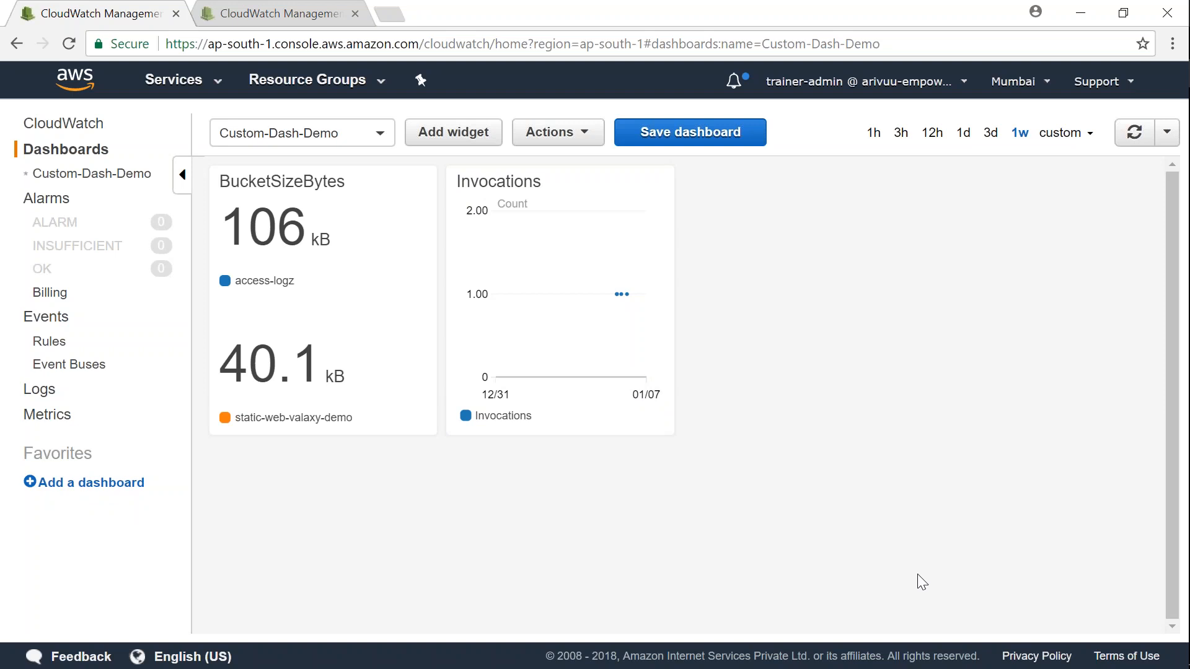
# Start another line graph widget and browse into the EC2 per-instance metrics
pyautogui.click(482, 136)
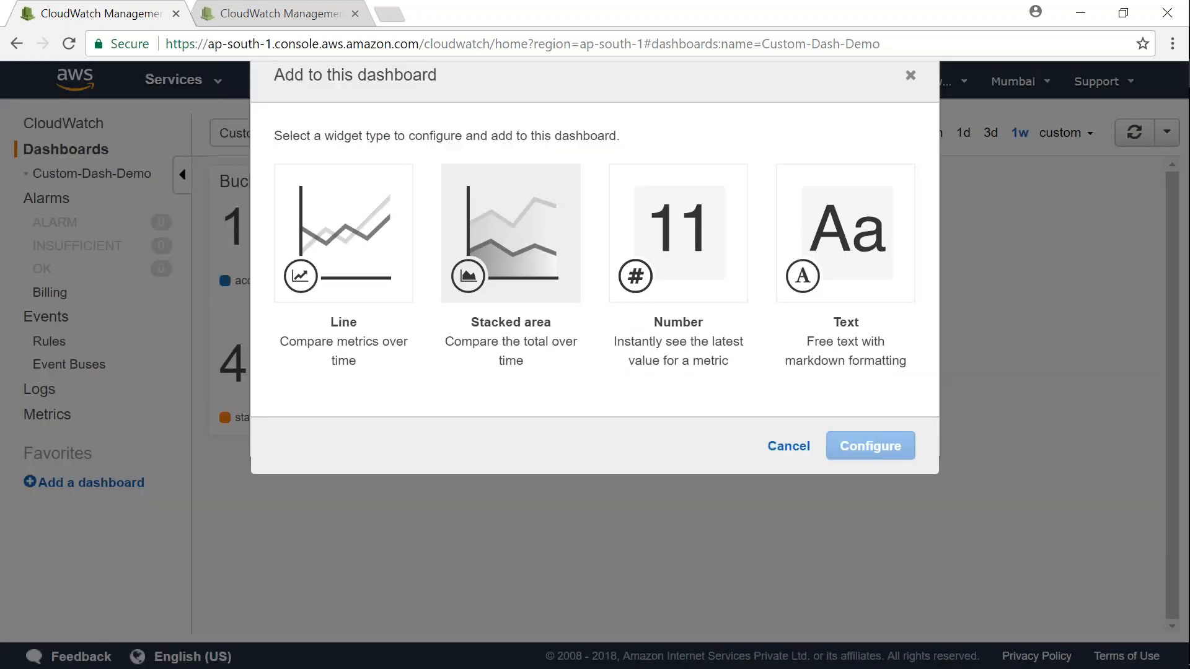
pyautogui.click(395, 298)
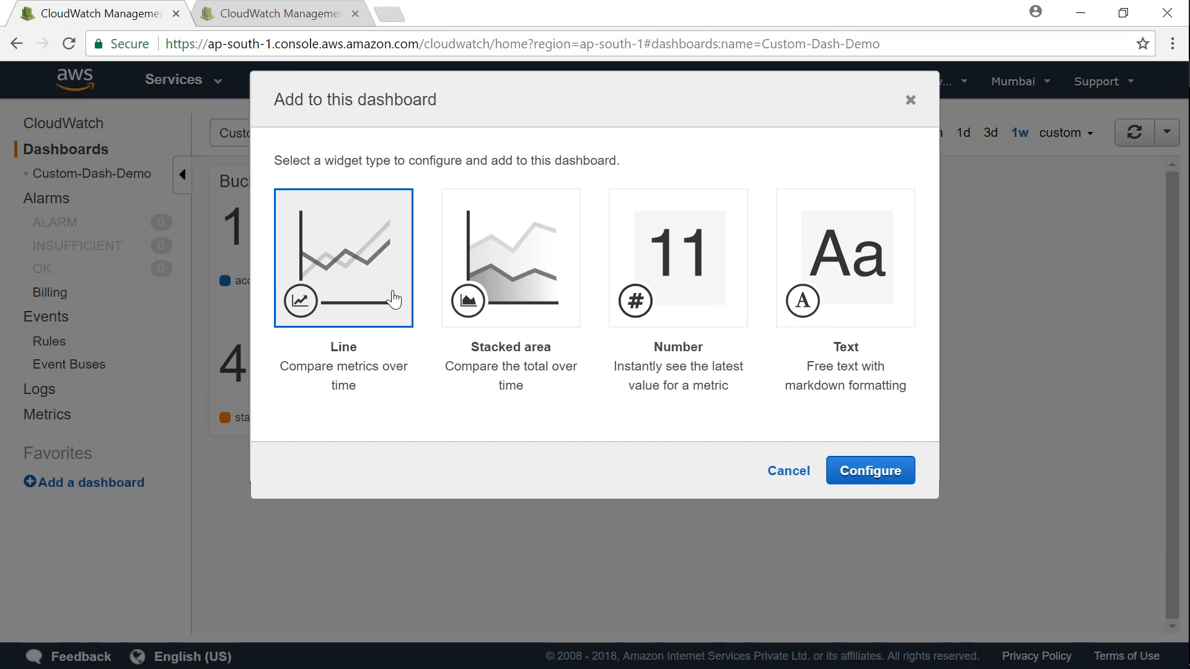
pyautogui.click(883, 484)
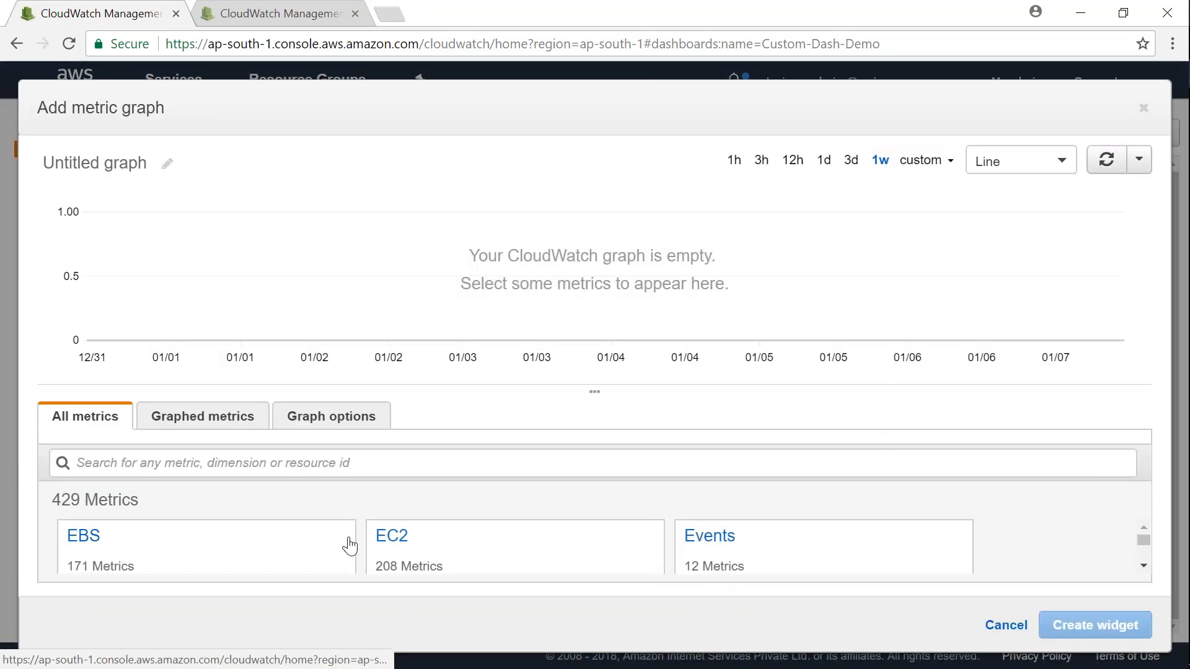
pyautogui.click(397, 542)
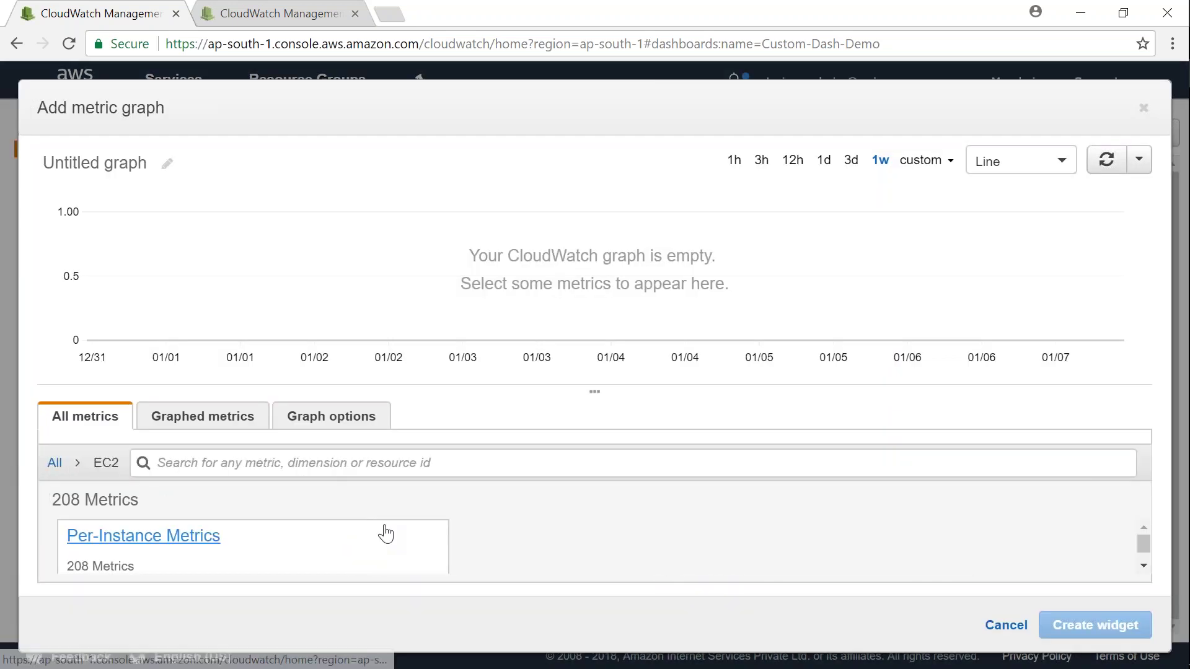
pyautogui.click(172, 537)
pyautogui.write('C')
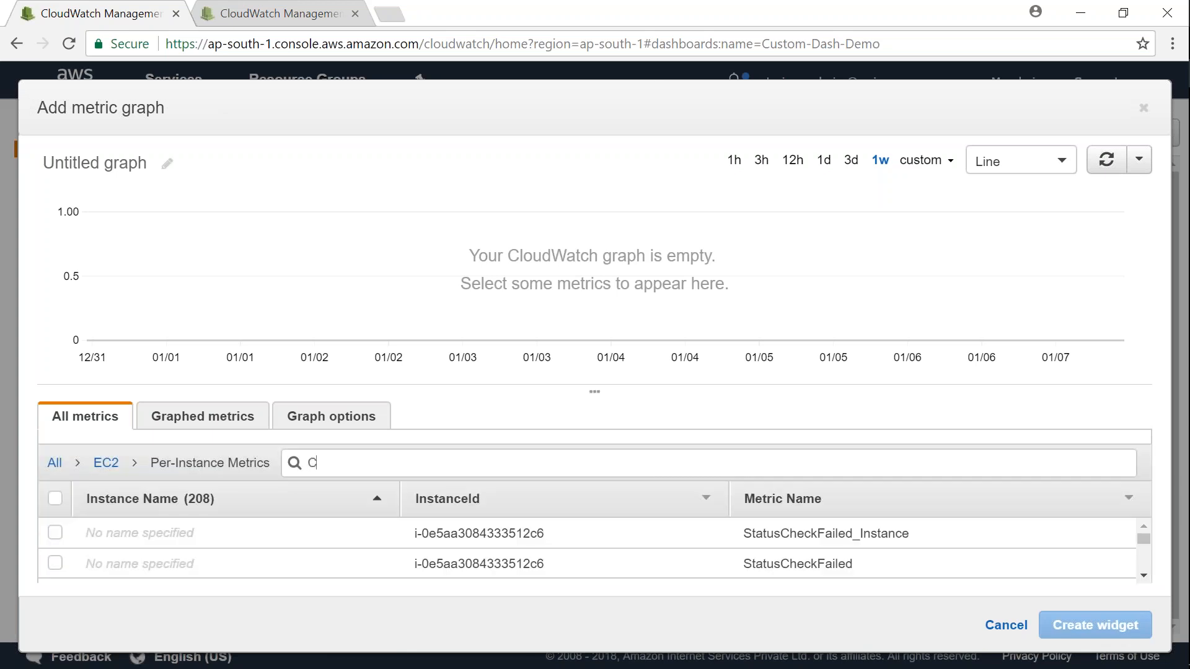
pyautogui.write('PUC')
pyautogui.write('reditBalance')
# Graph CPUCreditBalance for all 13 instances and add the widget to the dashboard
pyautogui.press('Return')
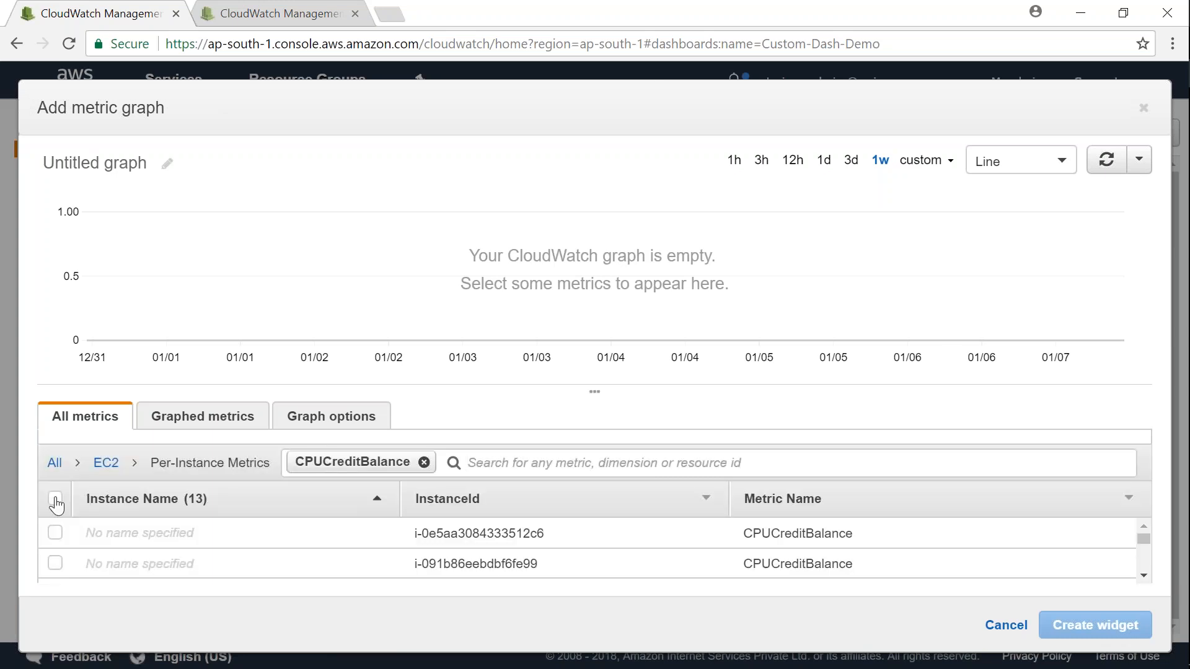
pyautogui.click(55, 499)
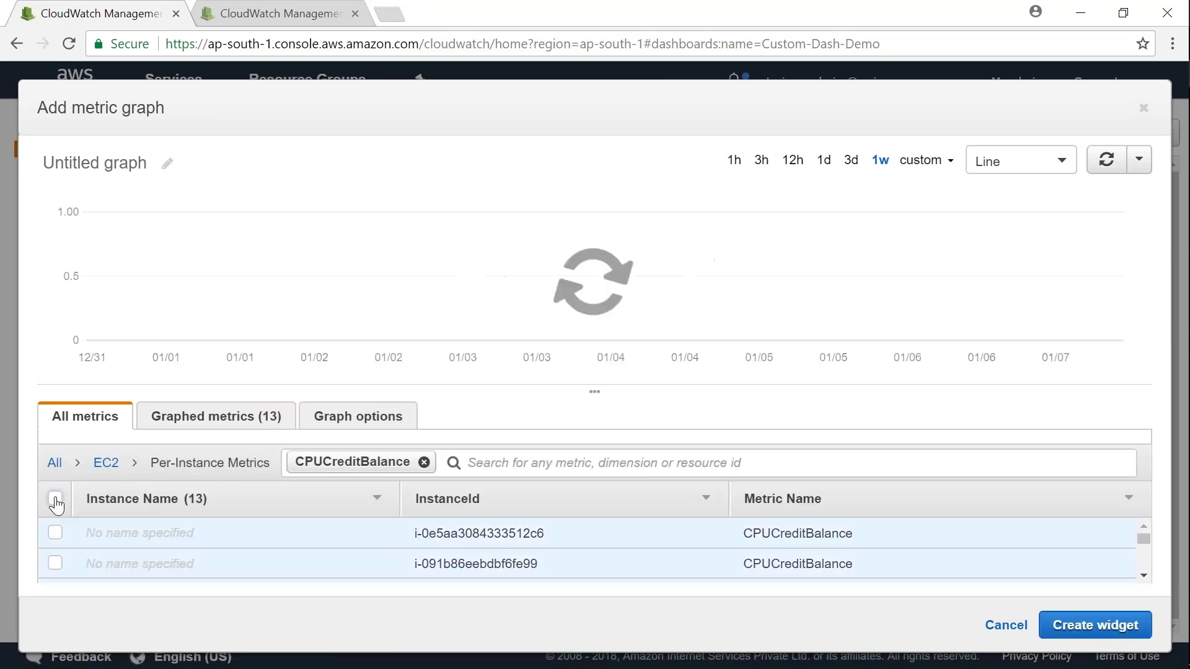
pyautogui.click(1086, 635)
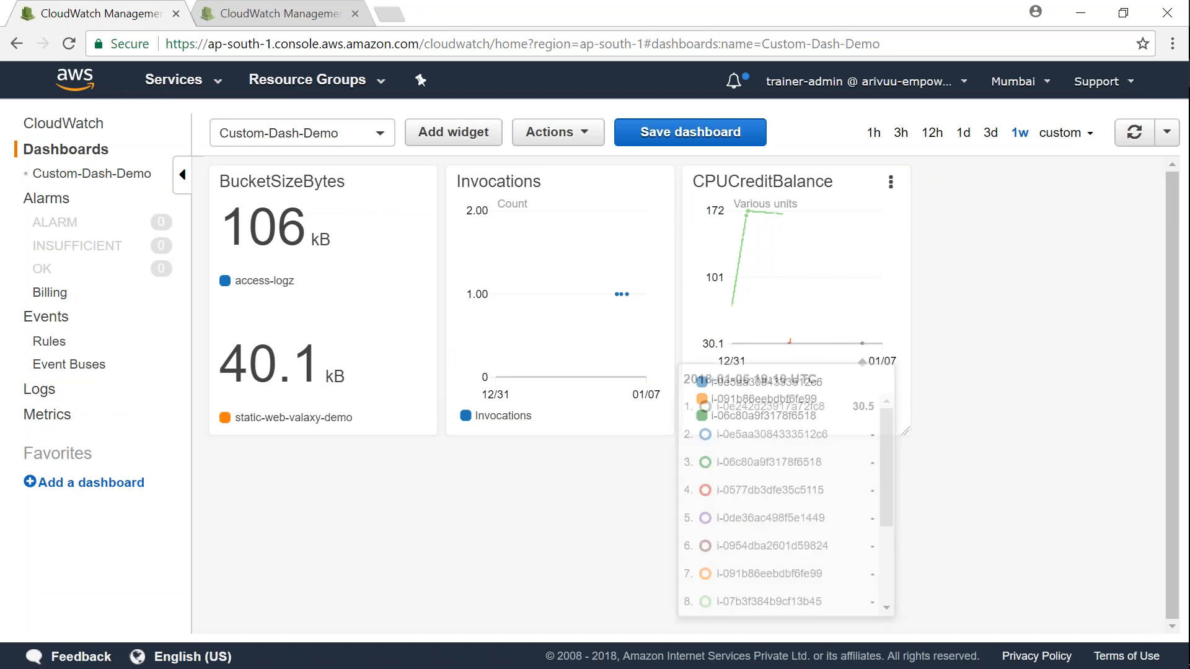
# Move the CPUCreditBalance widget below BucketSizeBytes and widen it across two columns
pyautogui.moveTo(762, 182); pyautogui.dragTo(279, 461)
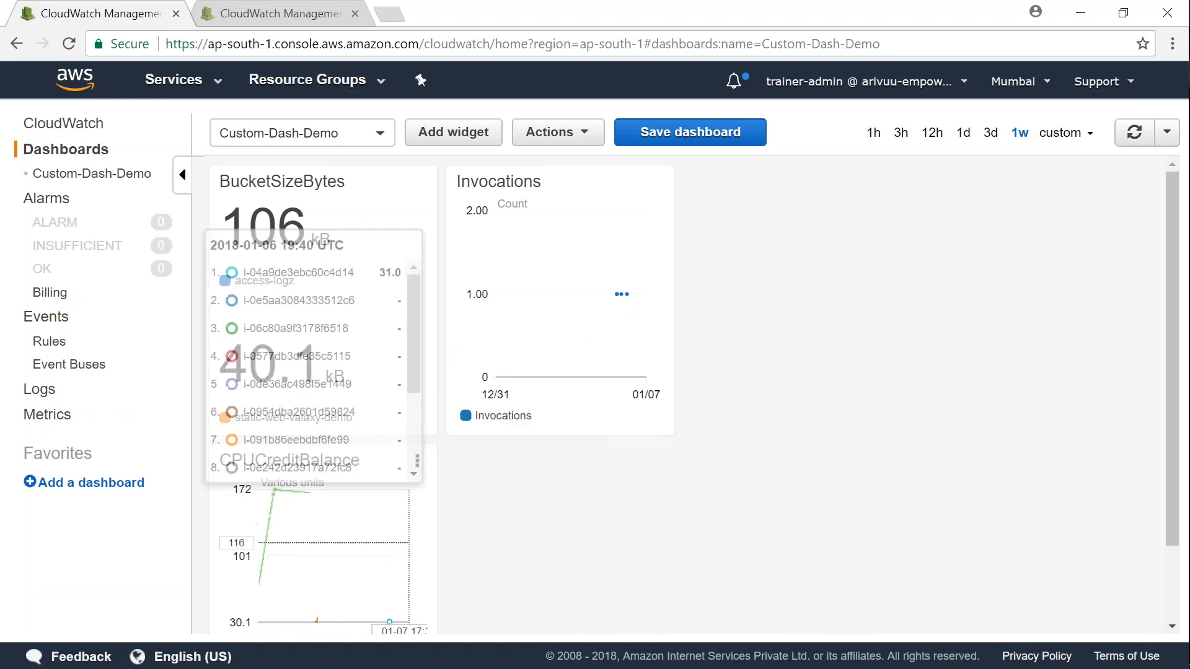
pyautogui.hotkey('ctrl', '-')
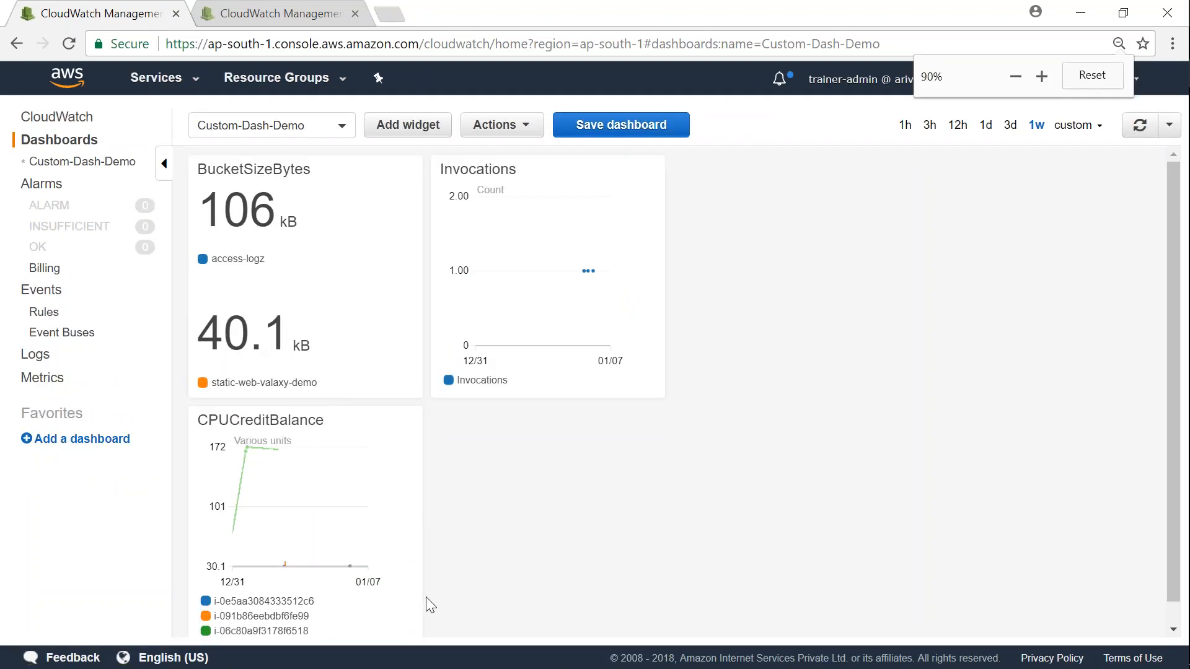
pyautogui.hotkey('ctrl', '-')
pyautogui.moveTo(399, 579)
pyautogui.mouseDown()
pyautogui.moveTo(790, 589)
pyautogui.moveTo(647, 575)
pyautogui.mouseUp()
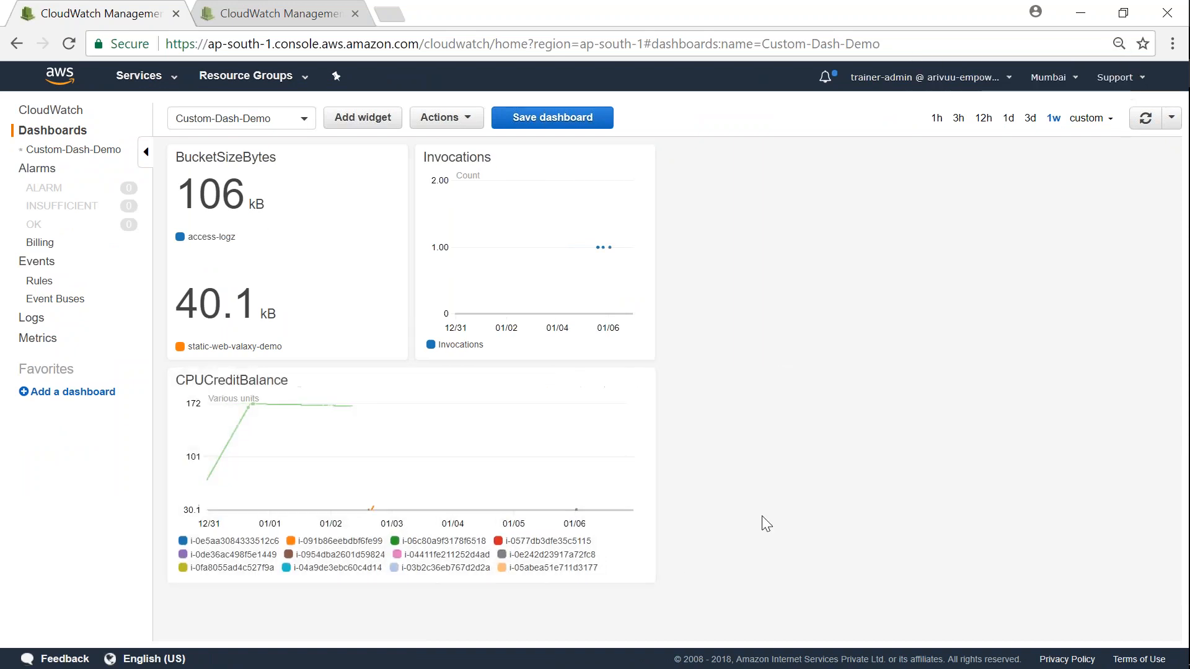
# Enter full screen in dark theme and zoom all charts to about 01/01–01/03
pyautogui.click(445, 117)
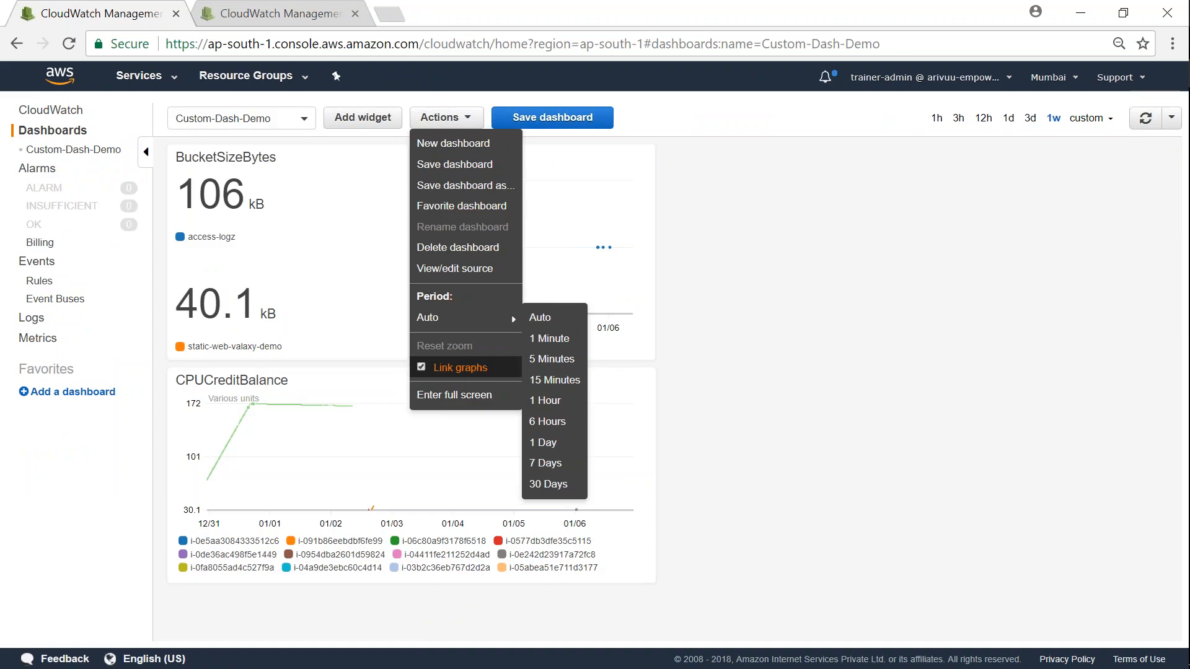
pyautogui.click(455, 395)
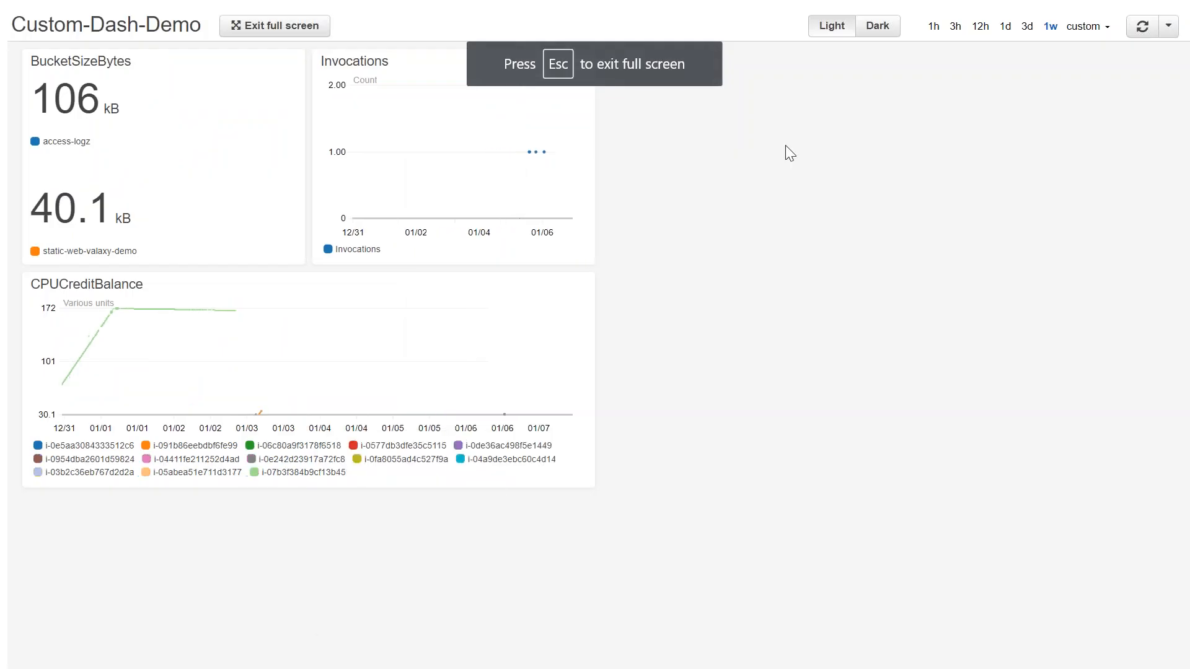
pyautogui.click(877, 25)
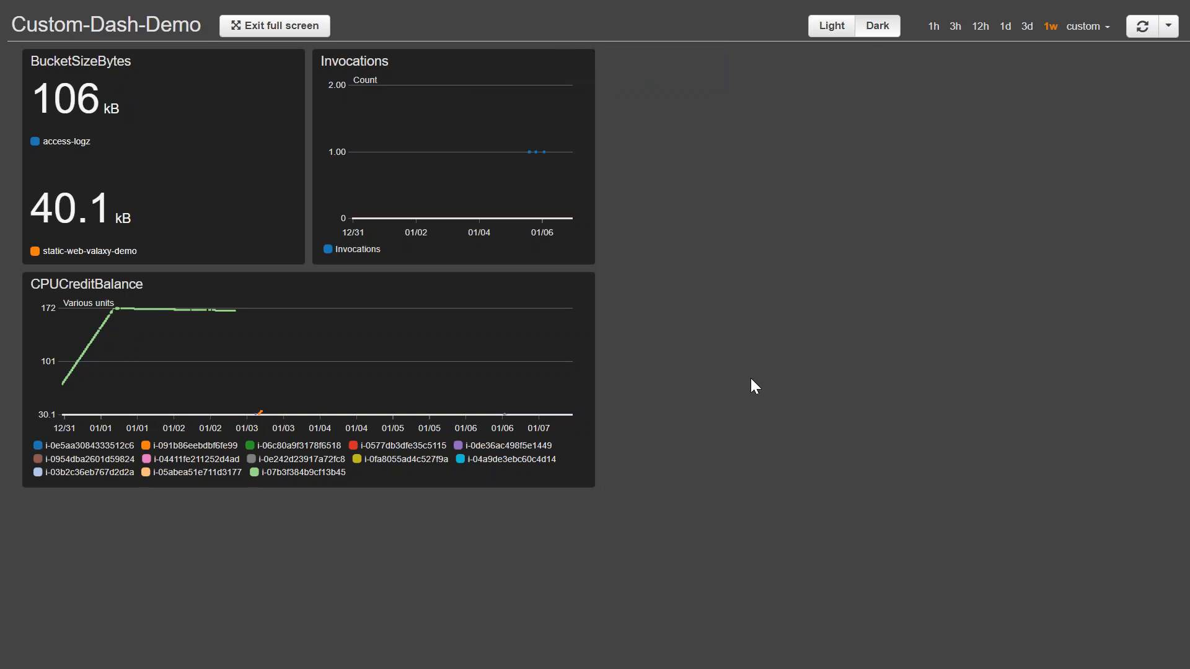
pyautogui.moveTo(76, 322)
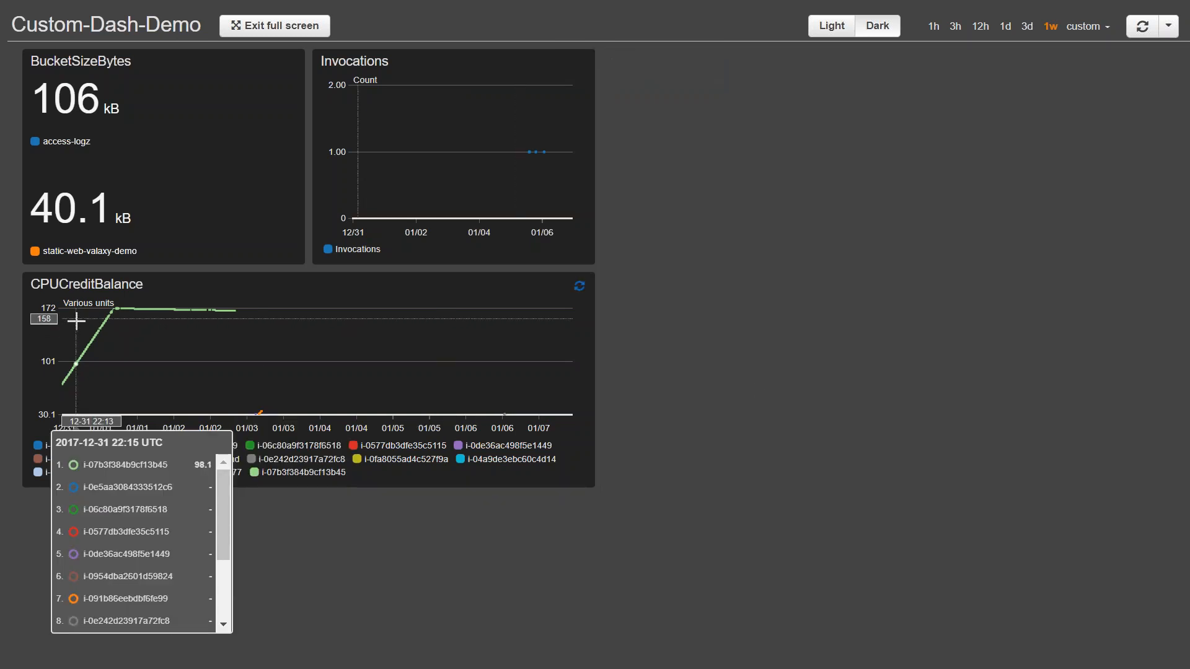
pyautogui.moveTo(76, 321); pyautogui.dragTo(240, 319)
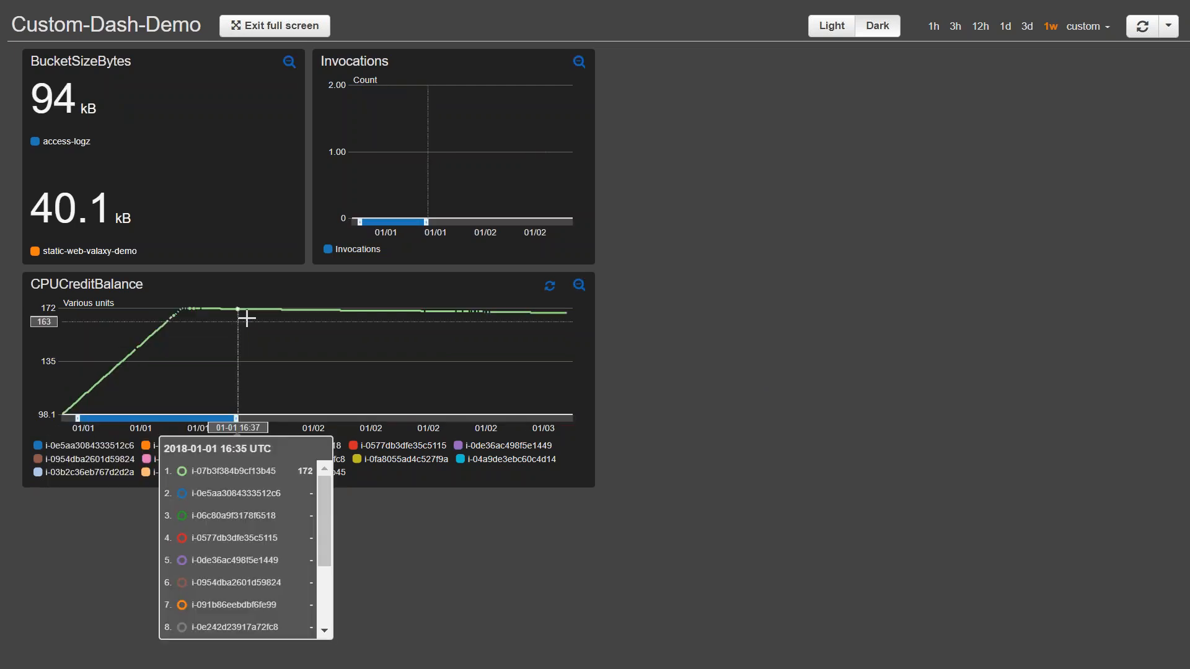